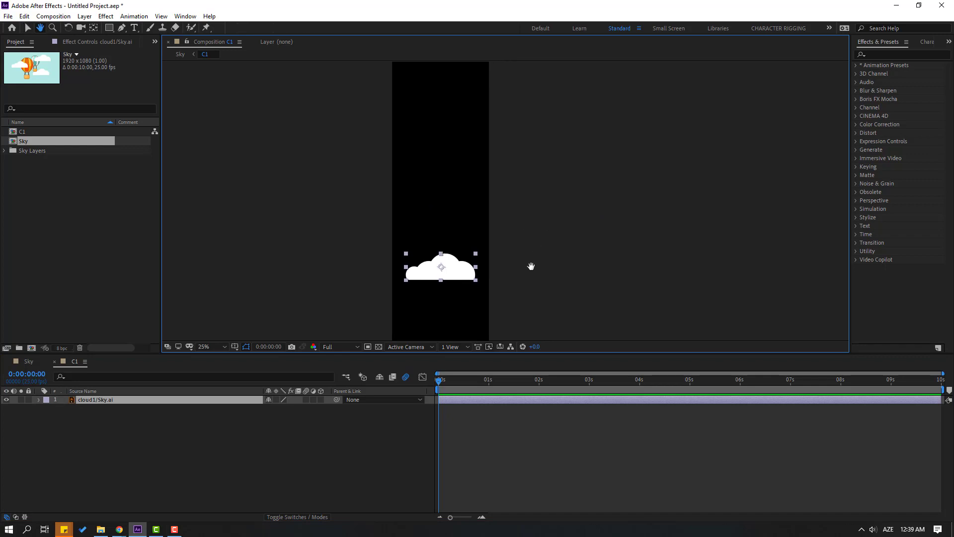
Move the cloud up to the upper end of the tall C1 composition
scroll(533, 268, down, 4)
key(shift+Up)
key(shift+Up)
key(shift+Up)
key(shift+Up)
key(shift+Up)
key(shift+Up)
key(shift+Up)
key(shift+Up)
key(shift+Up)
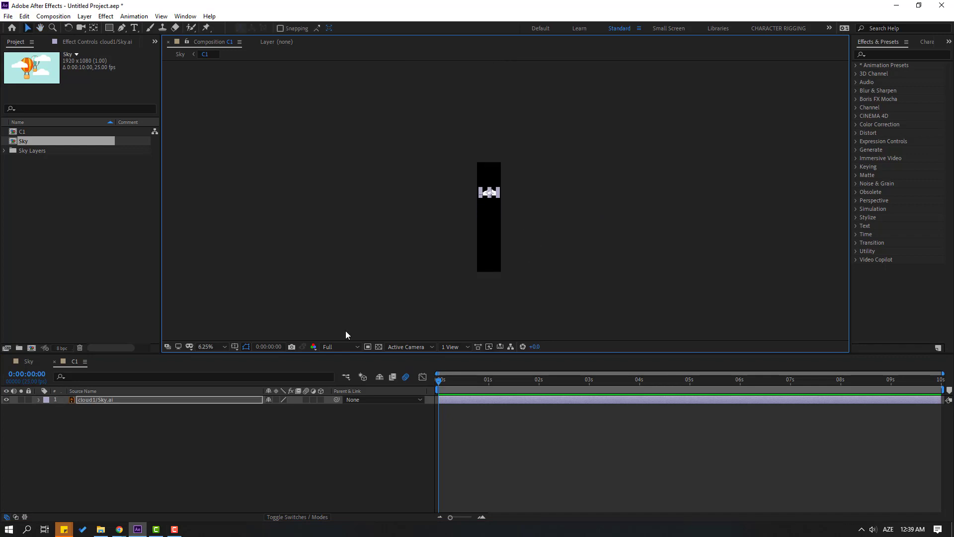
Duplicate the cloud layer and move the copy down a short distance below the first cloud
key(ctrl+d)
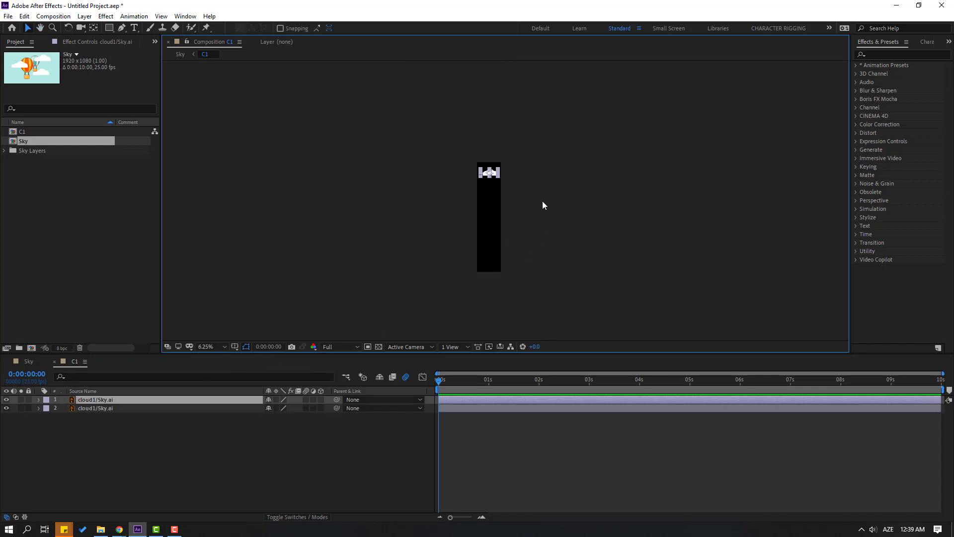
key(period)
key(shift+Down)
key(shift+Down)
key(shift+Down)
key(shift+Down)
key(shift+Down)
key(shift+Down)
key(shift+Down)
key(shift+Down)
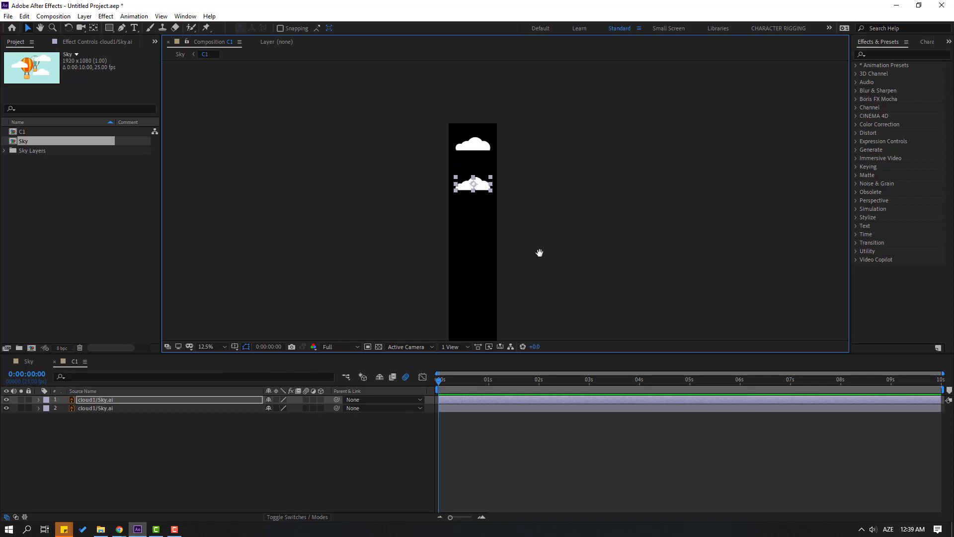
Duplicate the second cloud and move the copy down to just past the middle of the C1 composition
scroll(539, 251, down, 2)
key(ctrl+d)
key(shift+Down)
key(shift+Down)
key(shift+Down)
key(shift+Down)
key(shift+Down)
key(shift+Down)
key(shift+Down)
key(shift+Down)
key(shift+Down)
key(shift+Down)
key(shift+Down)
key(shift+Down)
key(shift+Down)
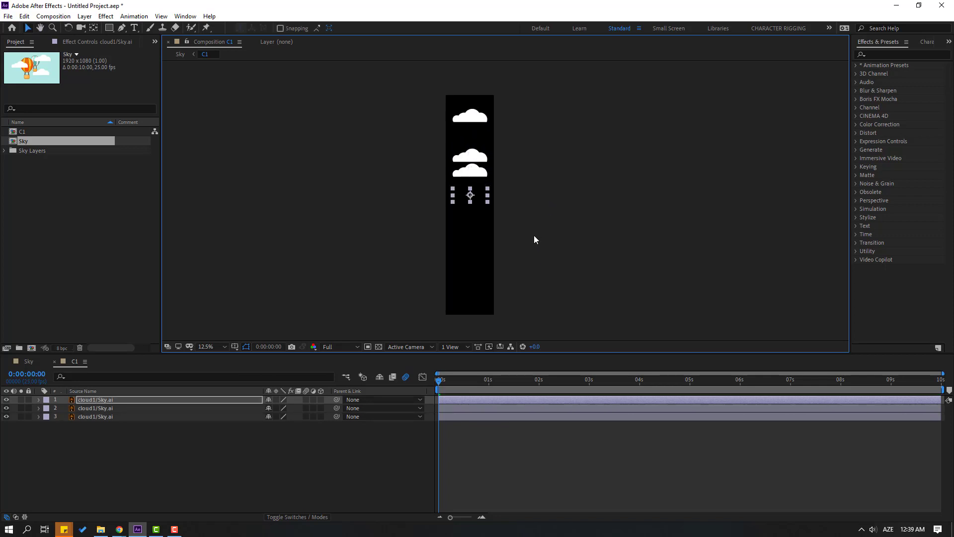
Duplicate the third cloud and move the copy down near the lower end of the C1 composition
key(ctrl+d)
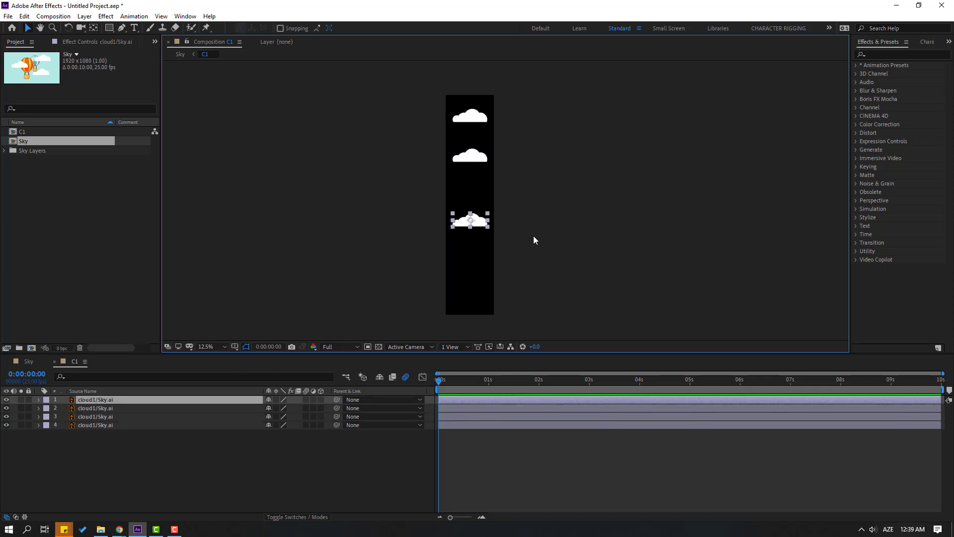
key(shift+Down)
key(shift+Down)
key(shift+Down)
key(shift+Down)
key(shift+Down)
key(shift+Down)
key(shift+Down)
key(shift+Down)
key(shift+Down)
key(shift+Down)
key(shift+Down)
key(shift+Down)
key(shift+Down)
key(shift+Down)
key(shift+Down)
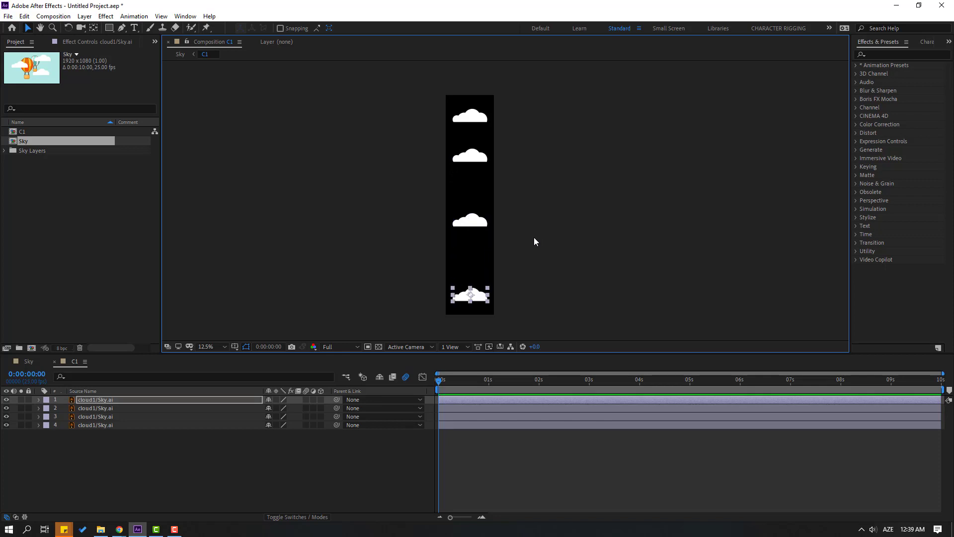
Pre-compose the cloud2 and cloud3 layers of the Sky composition into a new composition named C2 and open it
click(37, 361)
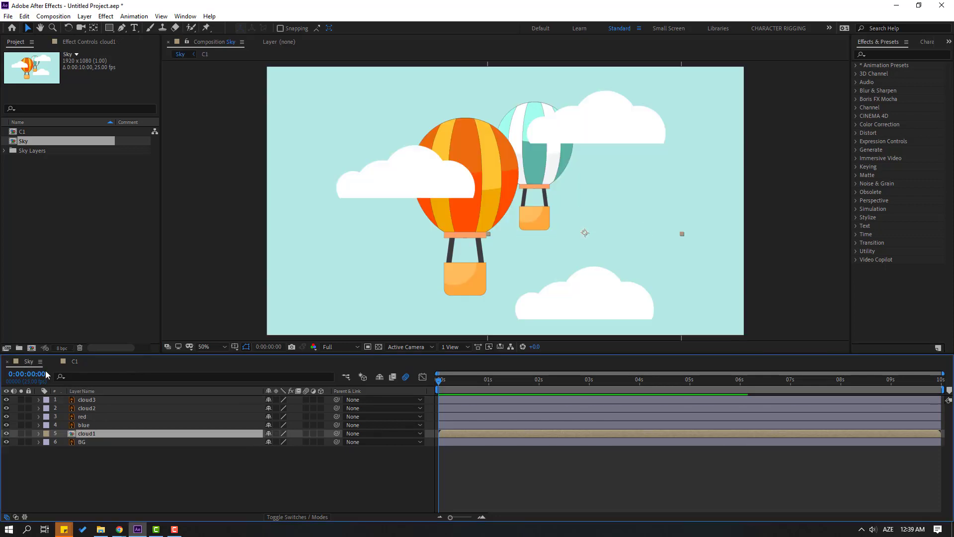
click(123, 452)
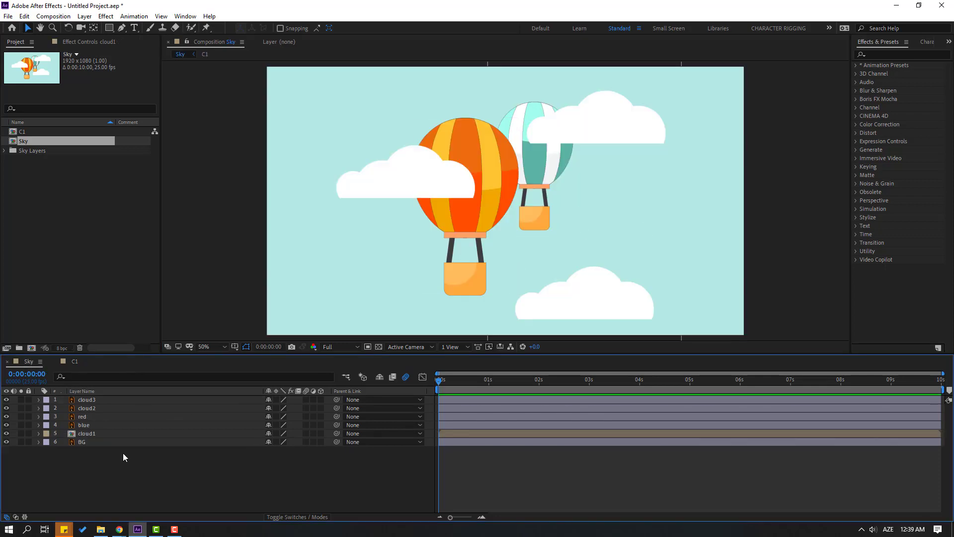
click(86, 409)
shift+click(87, 401)
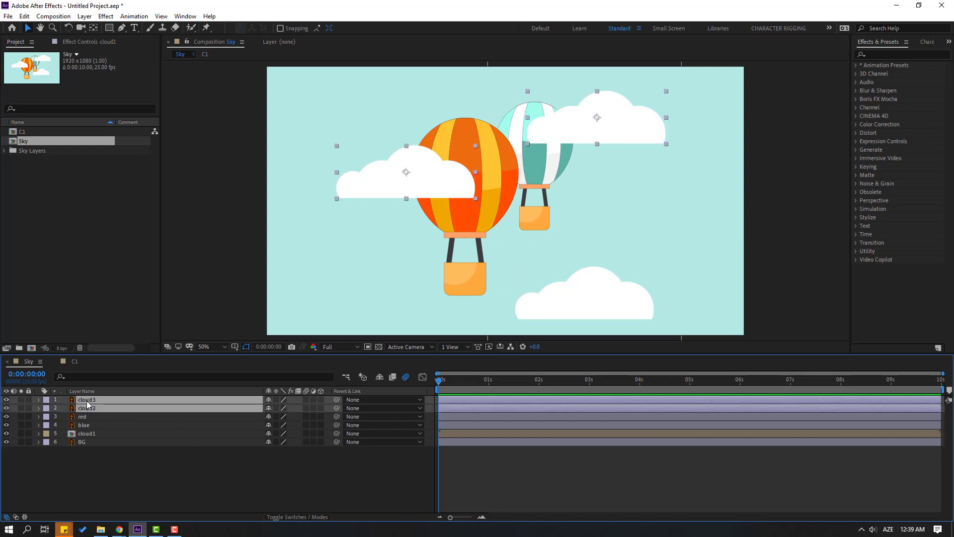
right_click(91, 408)
click(112, 361)
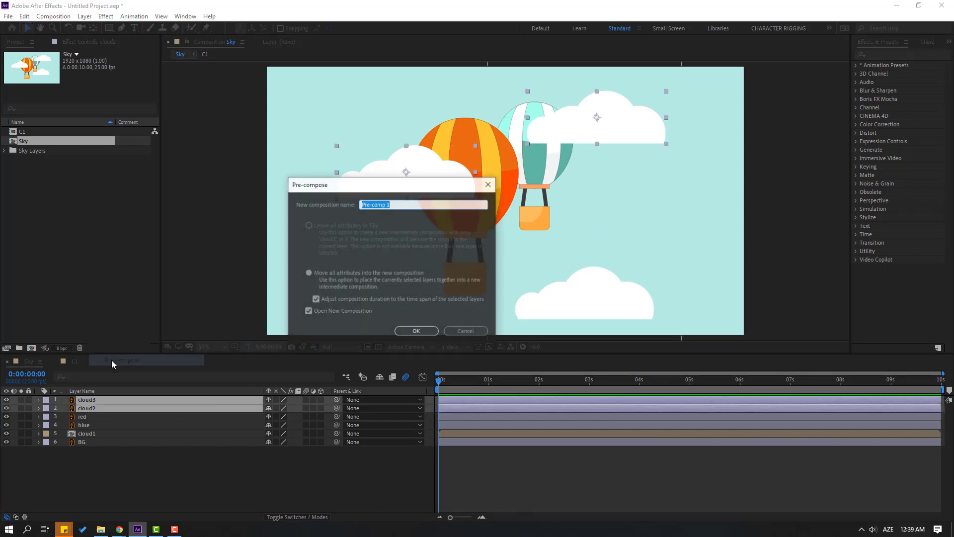
text(C2)
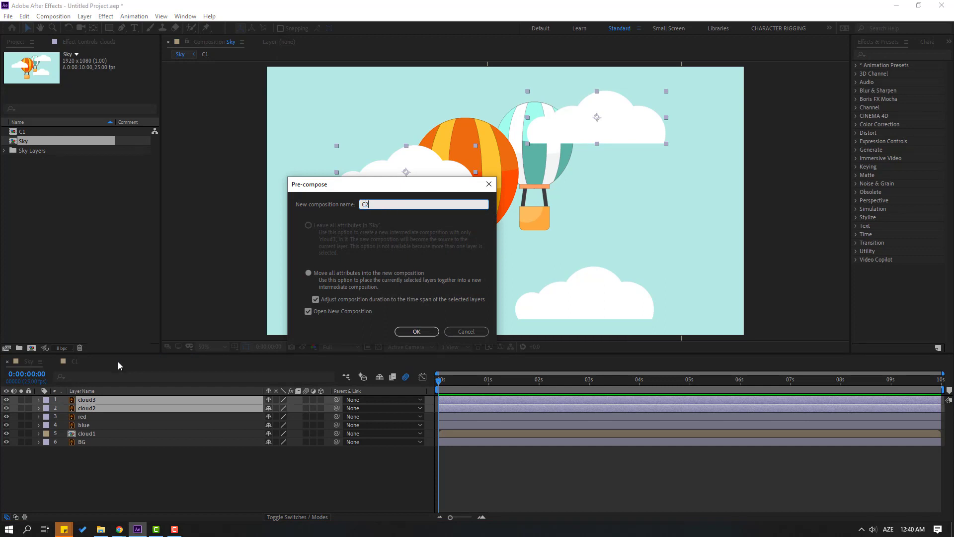
click(409, 332)
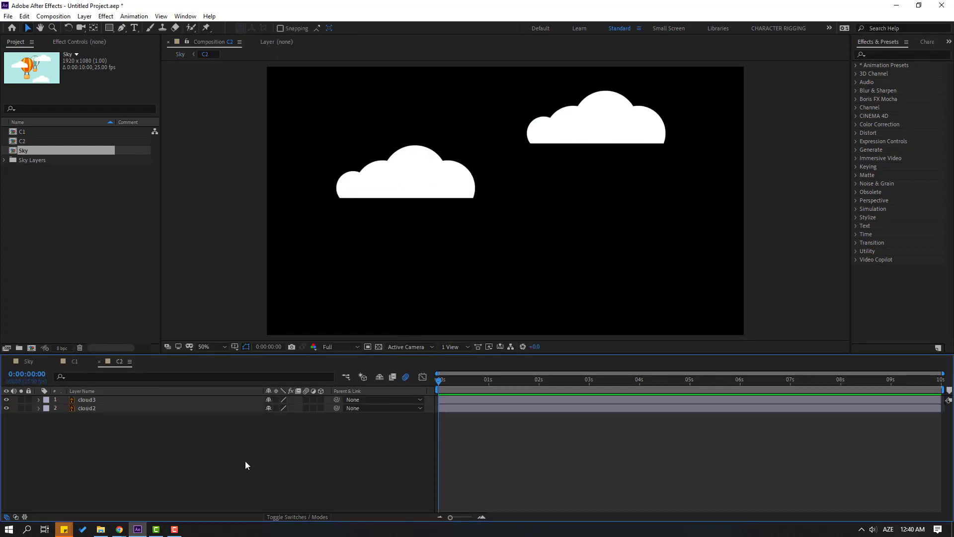
Set the height of the C2 composition to 4000 px
right_click(173, 459)
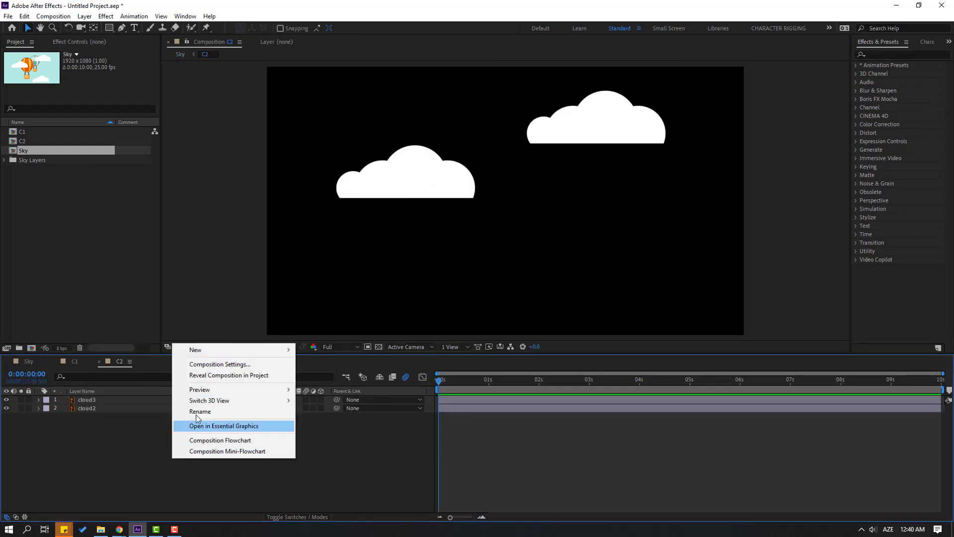
click(230, 365)
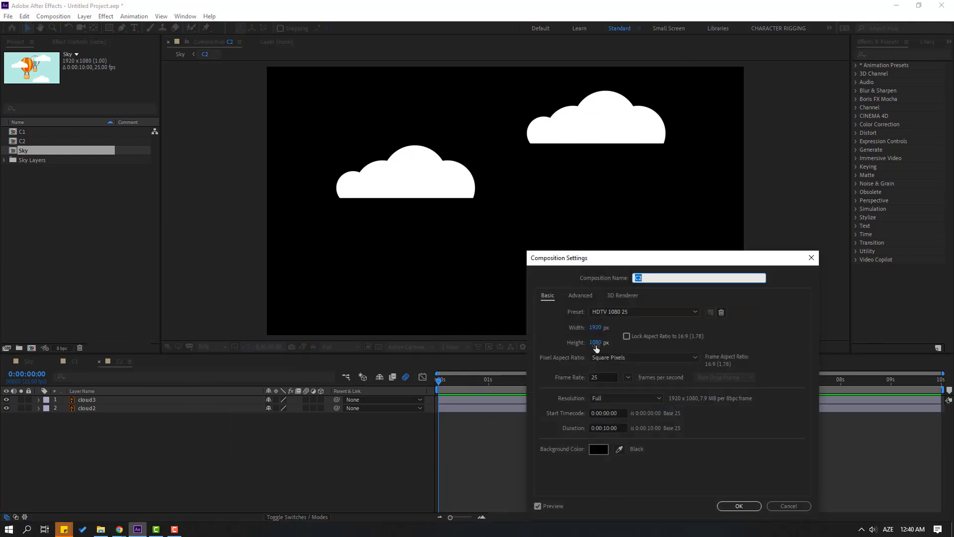
drag(595, 343, 615, 348)
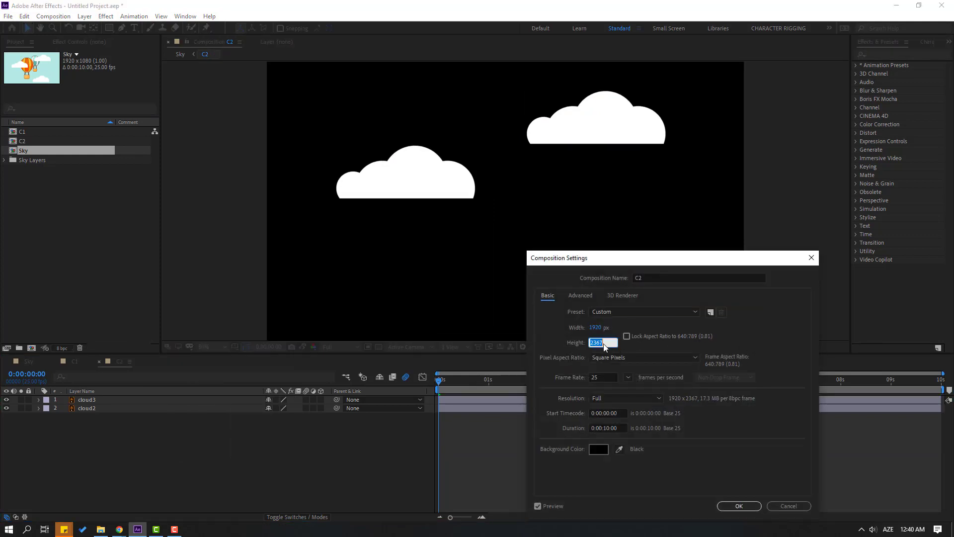
text(4000)
key(Return)
Move both clouds together up to the upper end of the C2 composition
scroll(497, 263, down, 2)
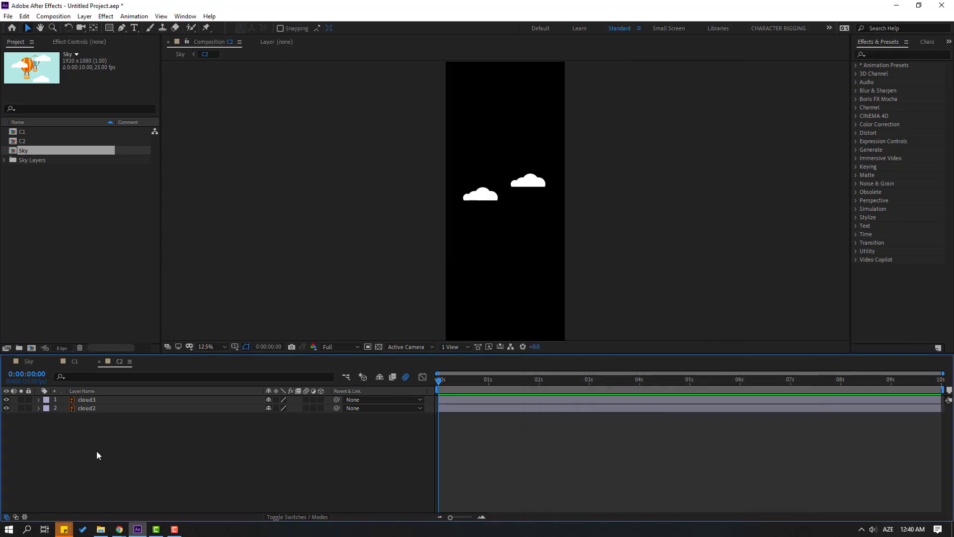
key(ctrl+a)
drag(603, 221, 577, 300)
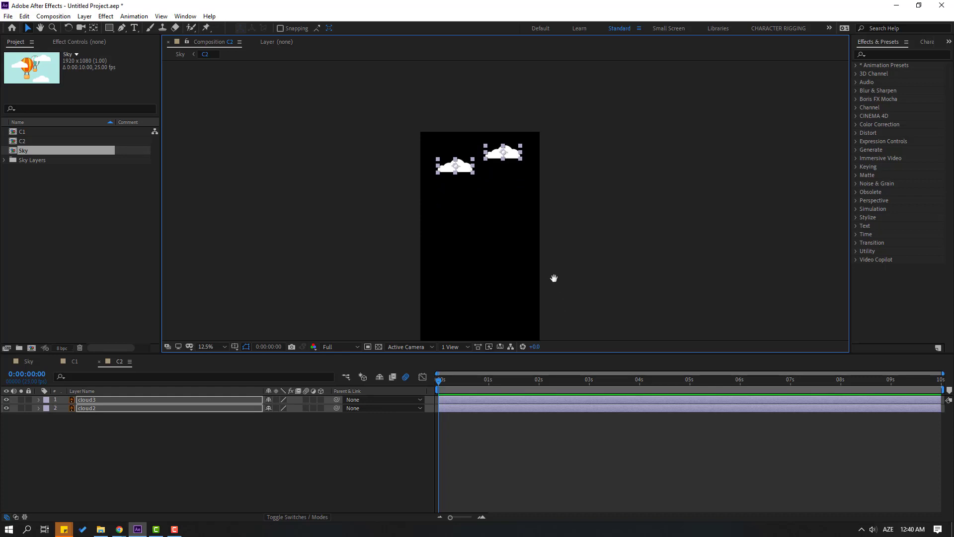
key(comma)
Duplicate both clouds and move the copies down to form a second row
key(ctrl+d)
key(shift+Down)
key(shift+Down)
key(shift+Down)
key(shift+Down)
key(shift+Down)
key(shift+Down)
key(shift+Down)
key(shift+Down)
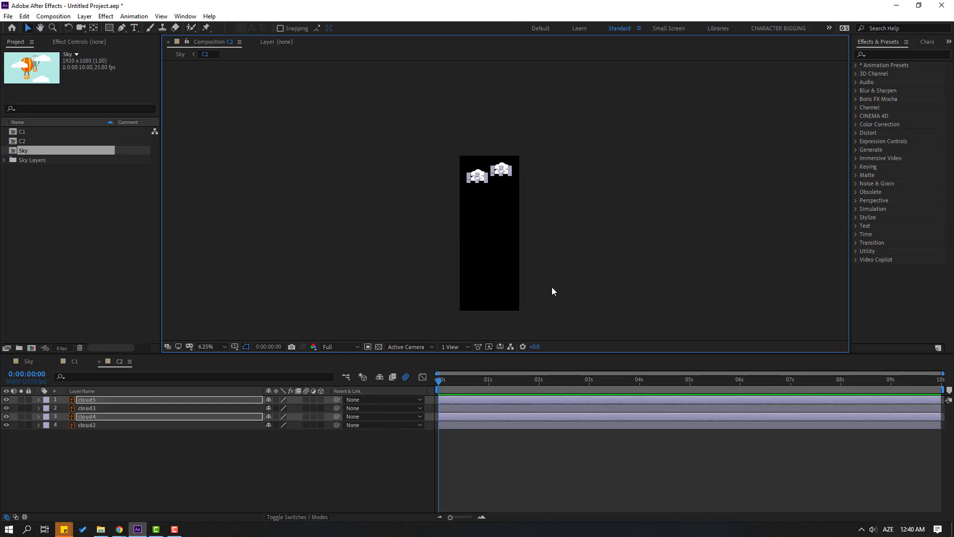
key(shift+Up)
Duplicate the second pair of clouds and move the copies down to form a third row
key(ctrl+d)
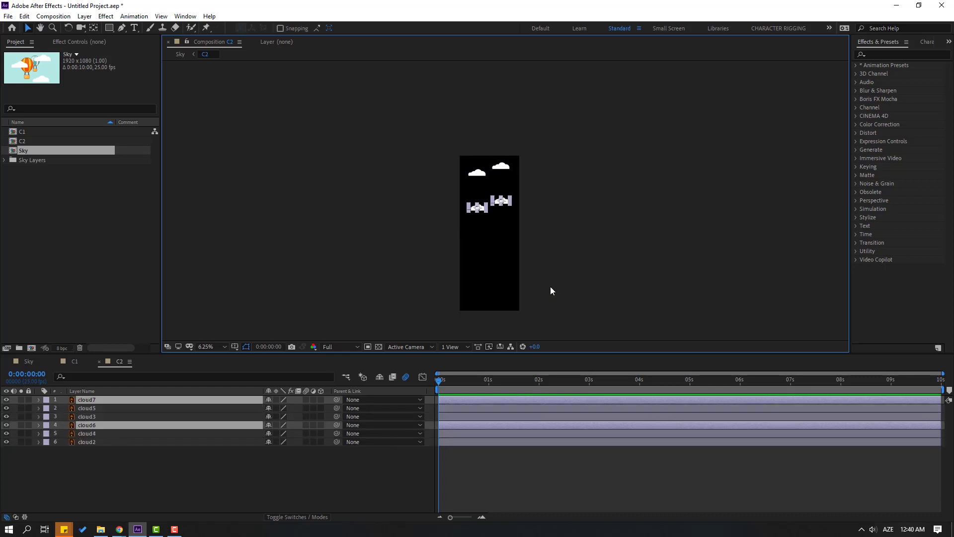
key(shift+Down)
key(shift+Down)
key(shift+Down)
key(shift+Down)
key(shift+Down)
key(shift+Down)
key(shift+Down)
key(shift+Down)
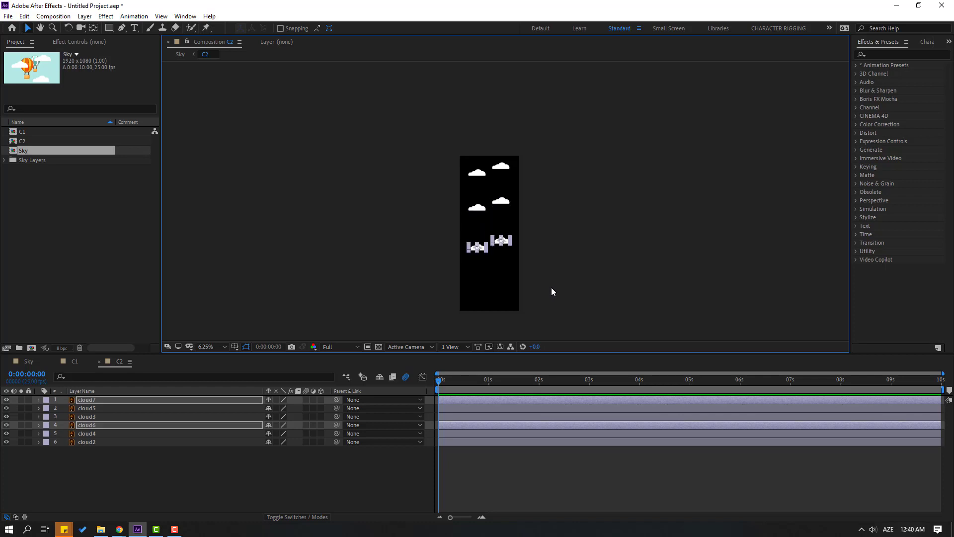
Duplicate the third pair of clouds and move the copies down to form a fourth row near the lower end
key(ctrl+d)
key(shift+Down)
key(shift+Down)
key(shift+Down)
key(shift+Down)
key(shift+Down)
key(shift+Down)
key(shift+Down)
key(shift+Down)
key(shift+Down)
key(shift+Down)
key(shift+Down)
key(shift+Down)
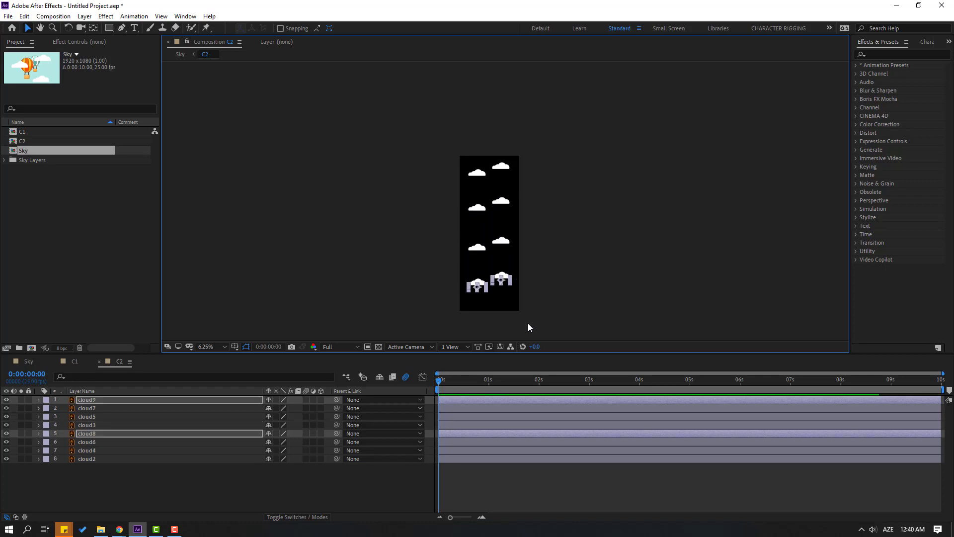
Move the cloud7 and cloud9 layers up slightly, one at a time, to stagger them against their neighbours
click(345, 492)
click(506, 243)
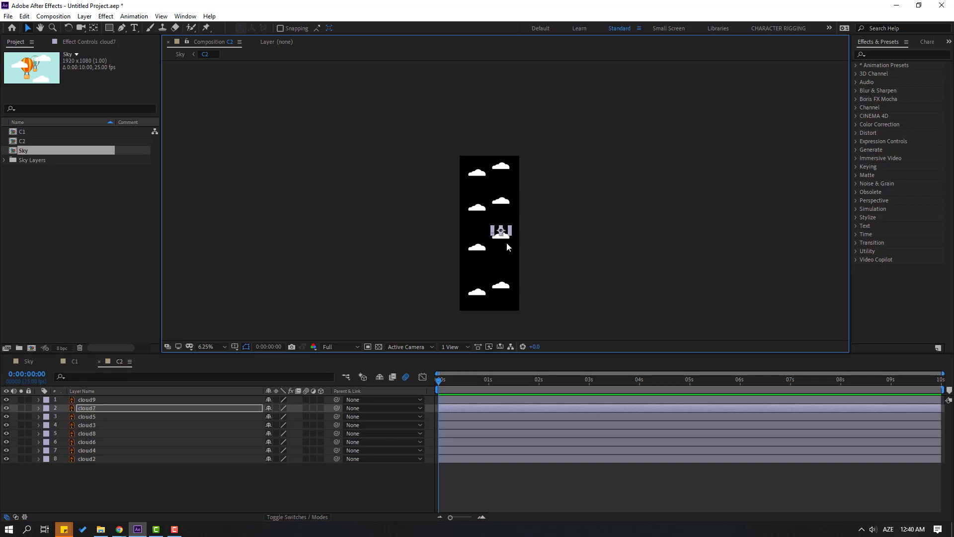
click(501, 291)
key(shift+Up)
key(shift+Up)
key(shift+Up)
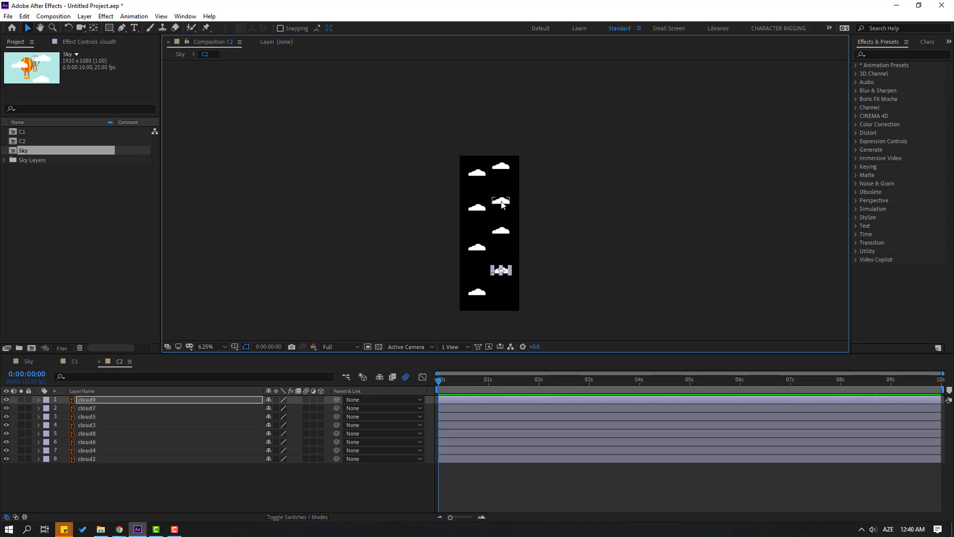
Stagger the remaining clouds by moving cloud5 up slightly and cloud4 and cloud8 down slightly
click(502, 202)
click(481, 215)
key(shift+Down)
key(shift+Down)
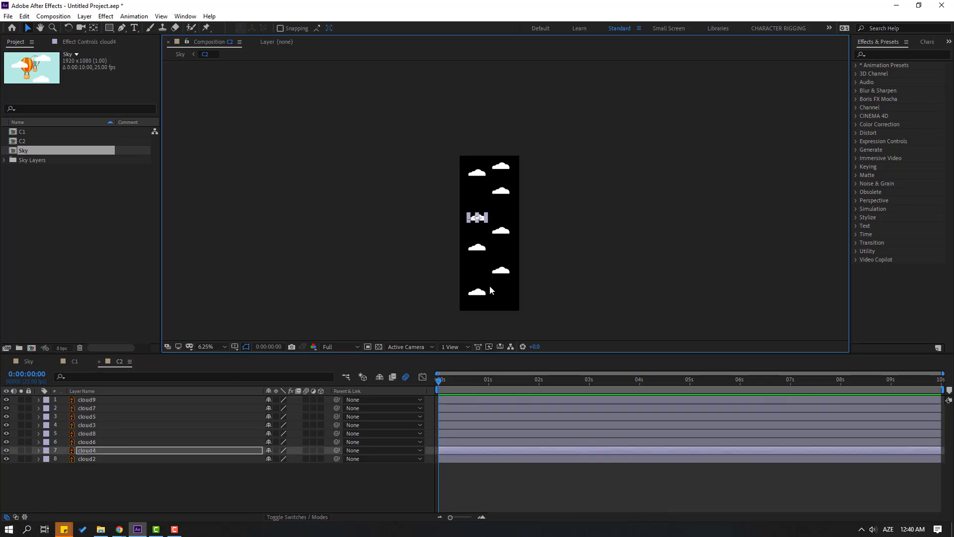
click(481, 295)
click(518, 275)
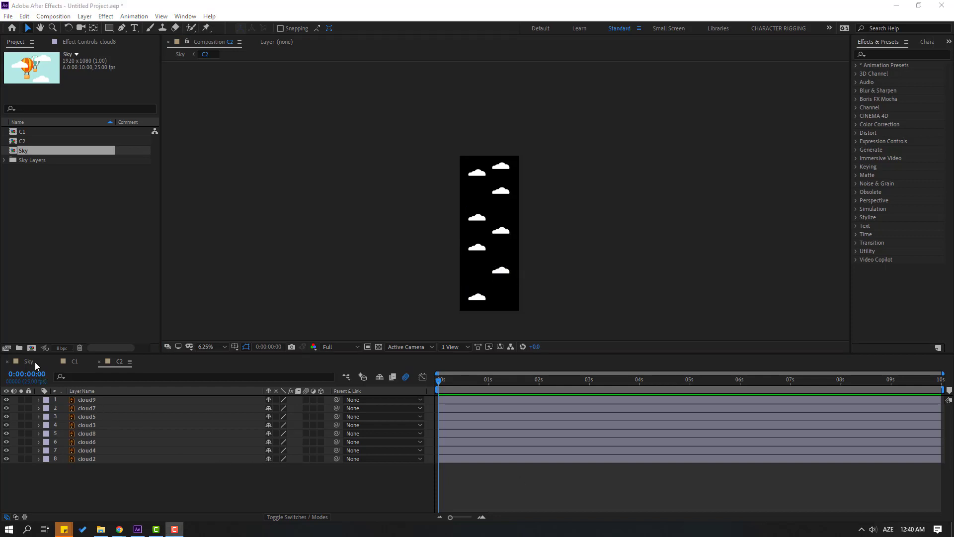
In the Sky composition, move the C2 and cloud1 layers up together until C2's Y position is -1360
click(28, 362)
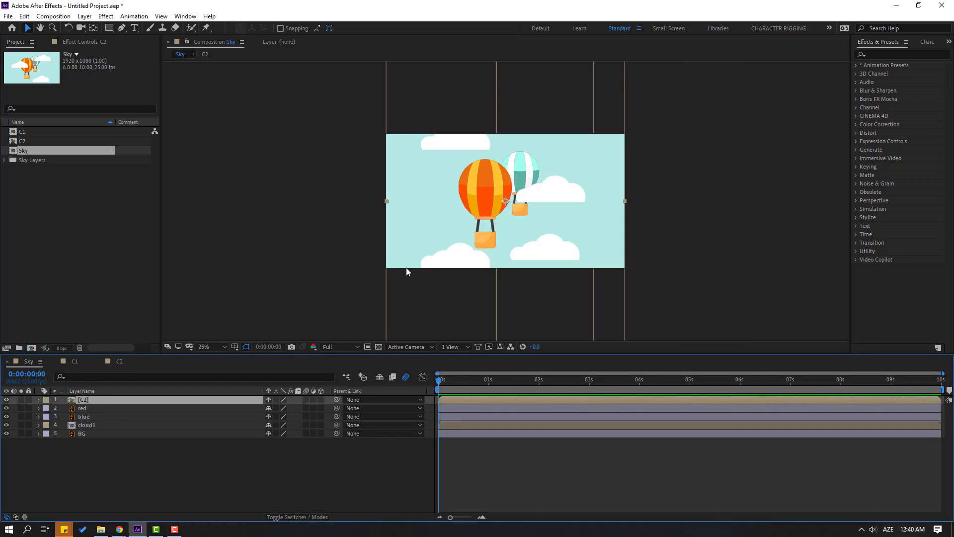
click(84, 452)
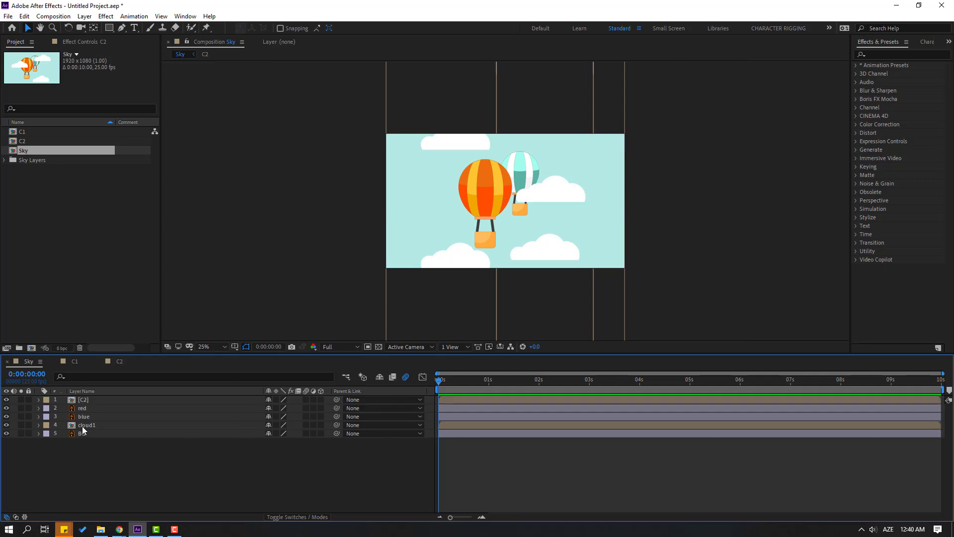
click(83, 426)
ctrl+click(82, 401)
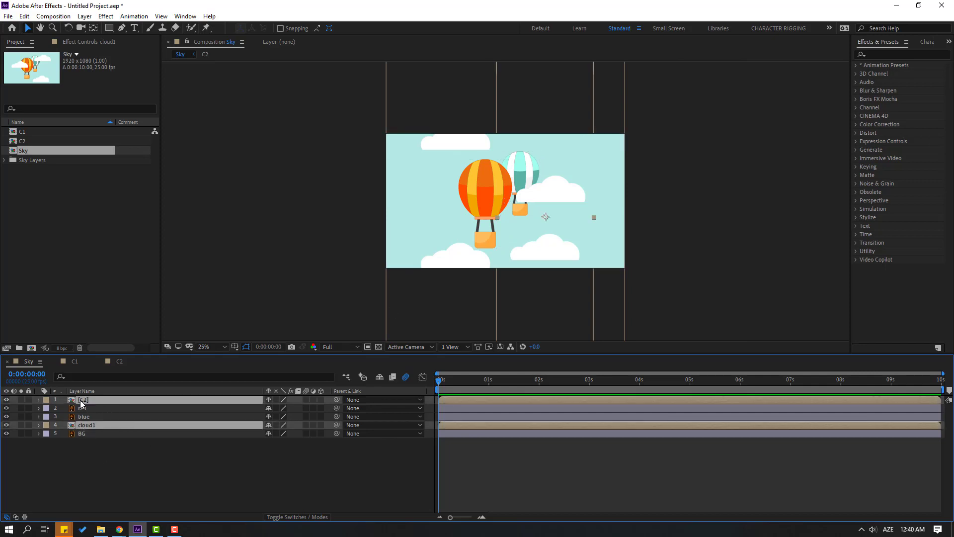
key(p)
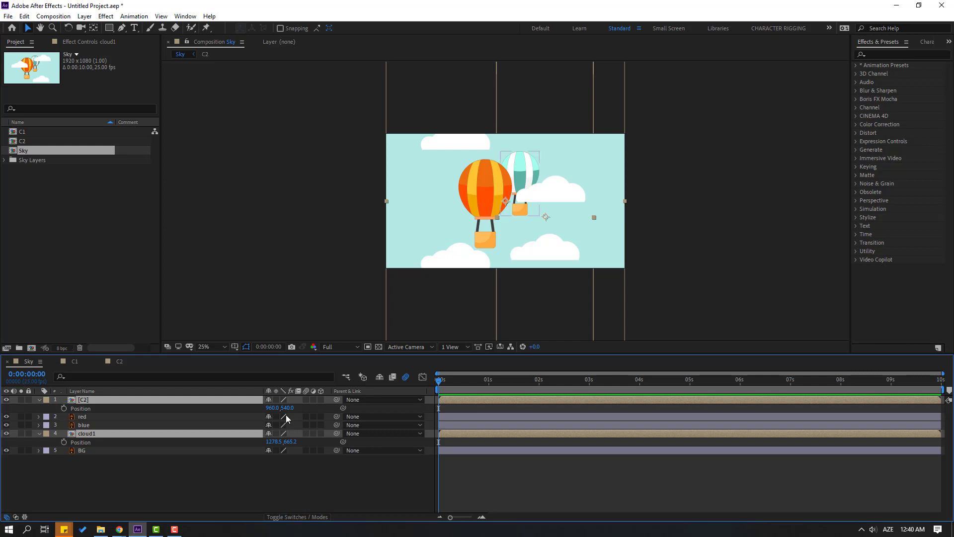
drag(290, 407, 181, 416)
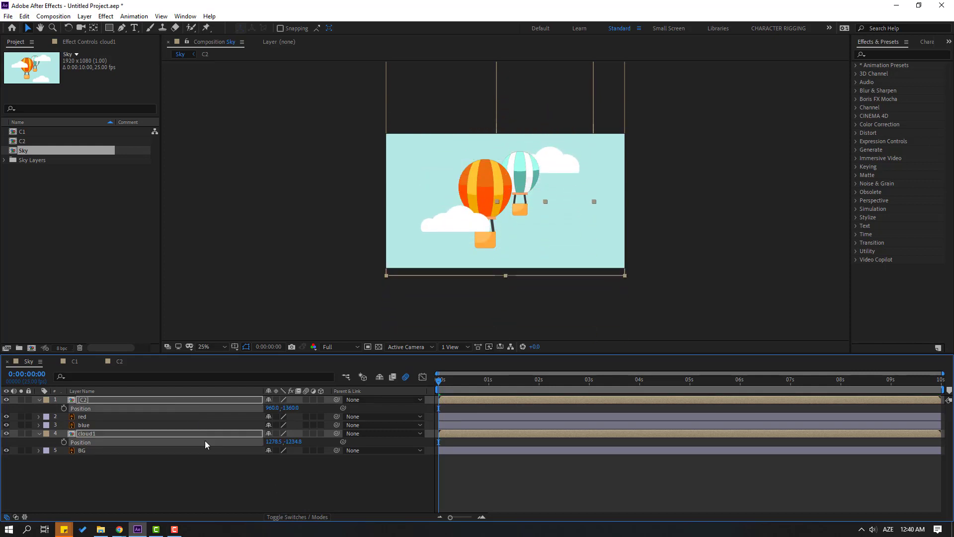
Keyframe the positions of C2 and cloud1 at the start and at 0:00:09:24, ending with C2 at Y 2450, and preview the motion
click(64, 408)
click(64, 442)
drag(453, 386, 940, 387)
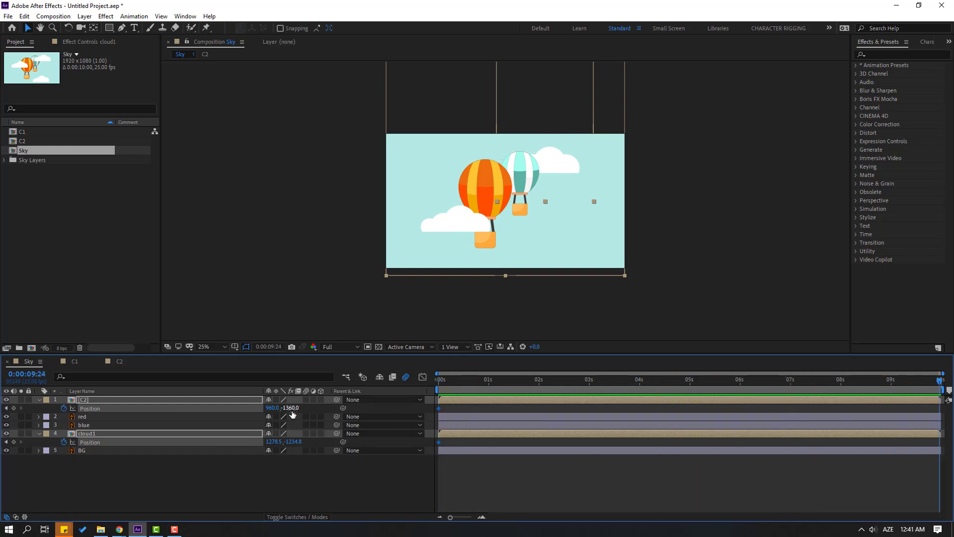
drag(282, 407, 490, 400)
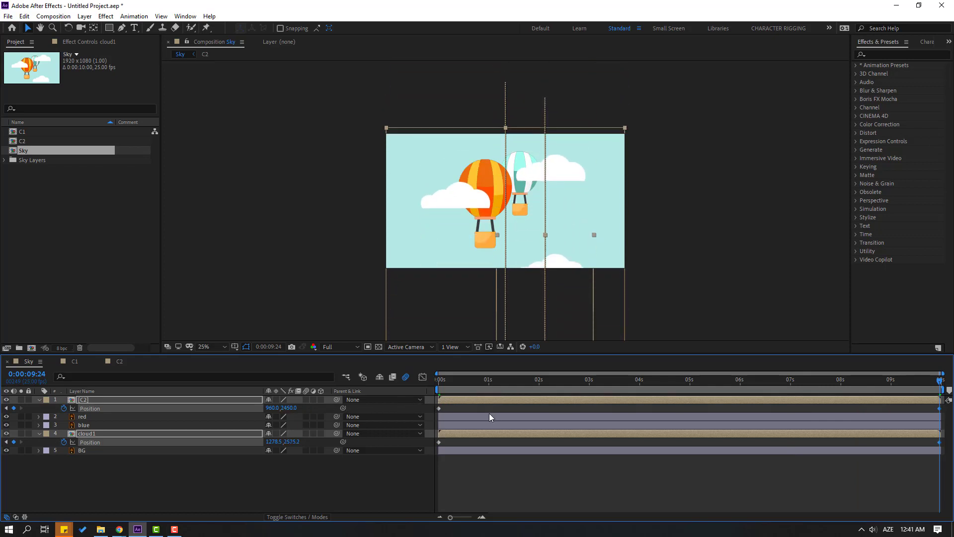
key(space)
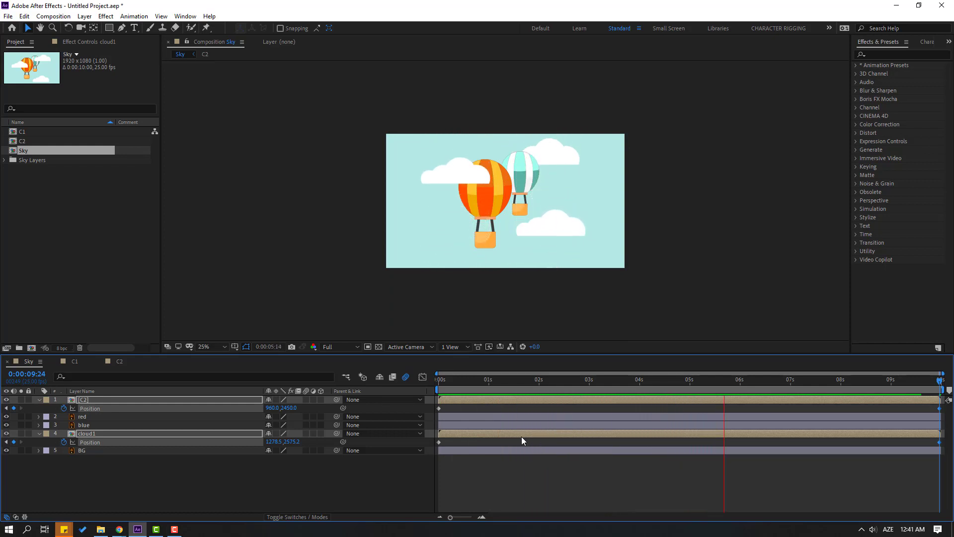
Move the red balloon layer's anchor point down to the middle of its basket
drag(500, 378, 471, 380)
click(115, 476)
click(81, 420)
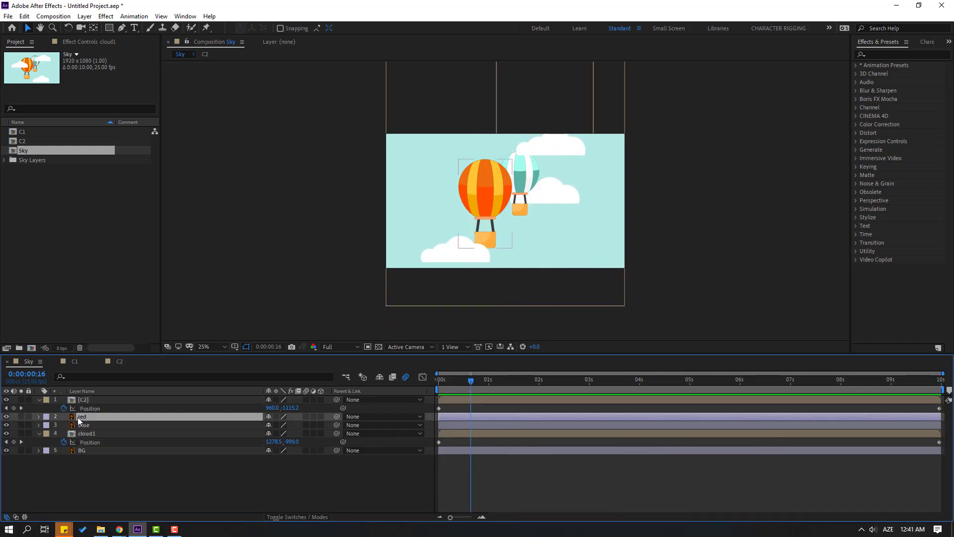
key(period)
scroll(489, 250, up, 1)
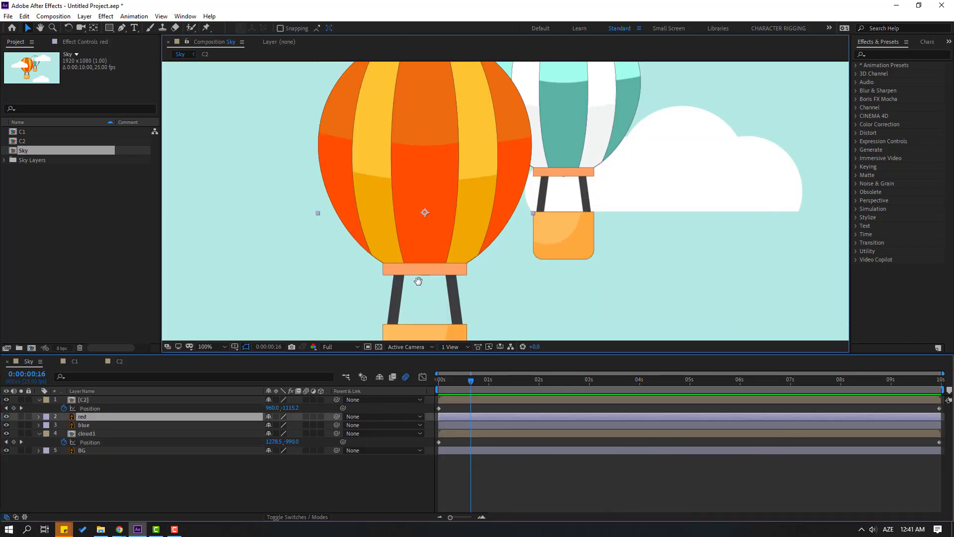
drag(420, 279, 402, 231)
click(93, 29)
drag(435, 176, 388, 305)
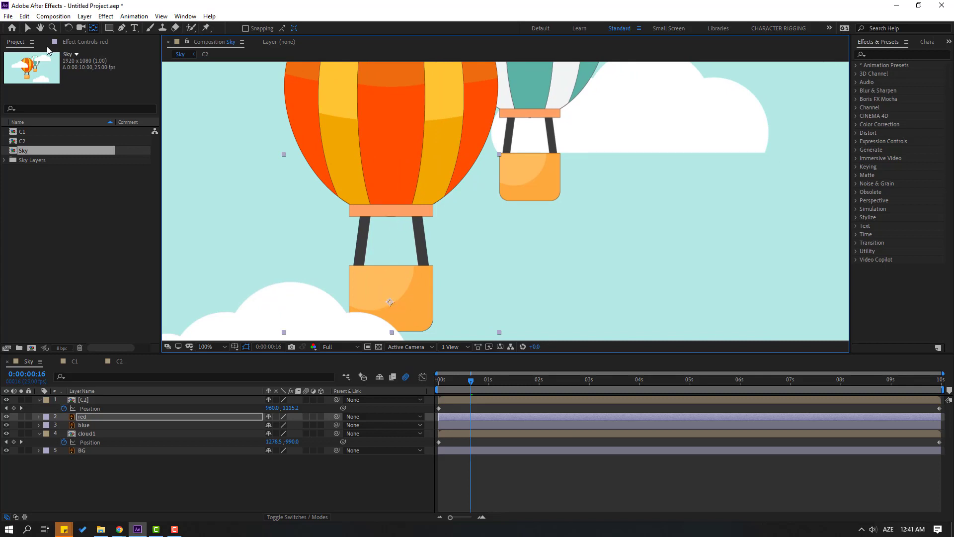
click(24, 32)
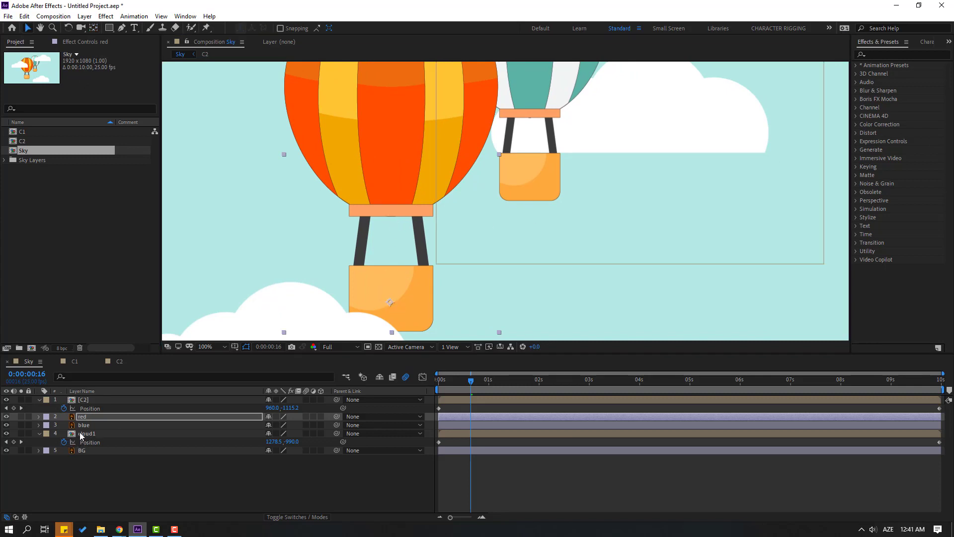
Isolate the blue balloon layer, move its anchor point down to the middle of its basket, and bring the other layers back into view
click(84, 425)
click(21, 425)
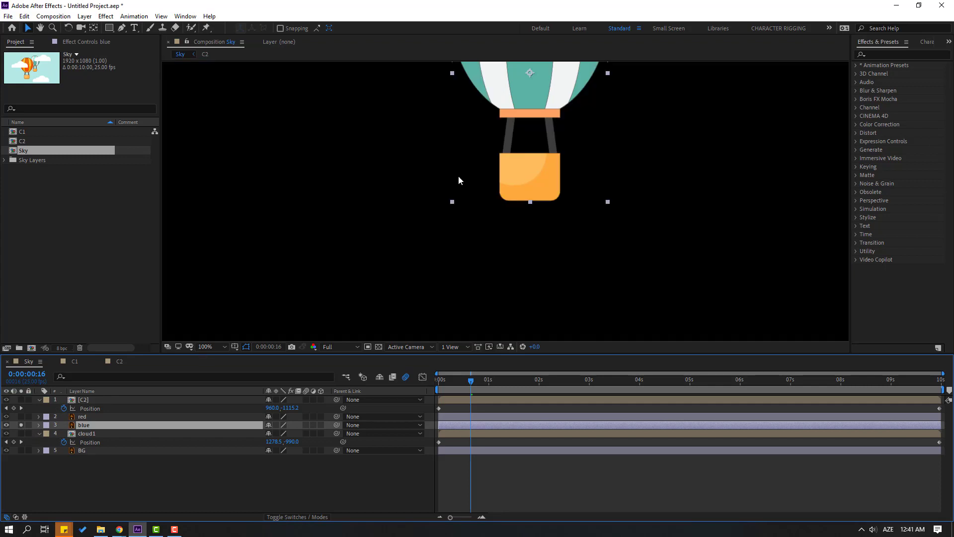
drag(549, 165, 411, 267)
click(94, 29)
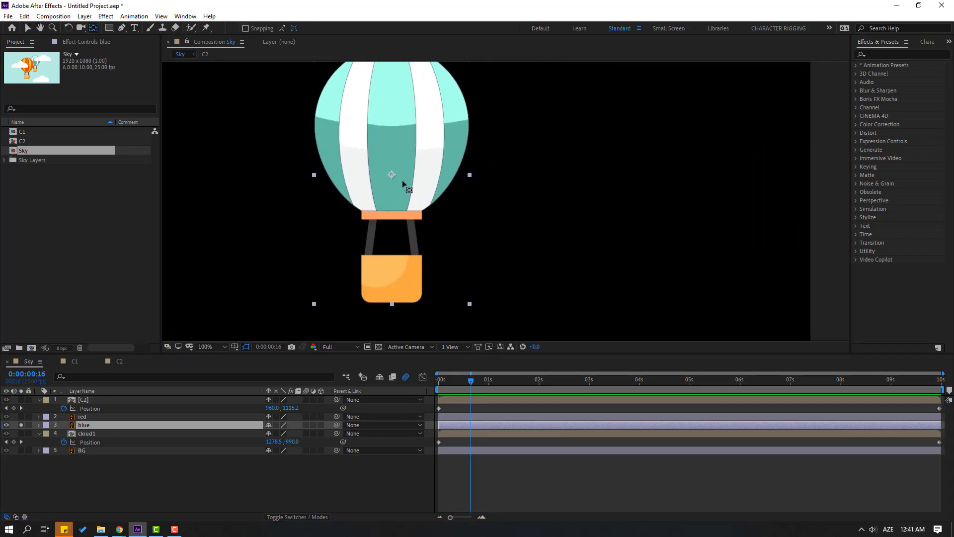
drag(393, 175, 393, 239)
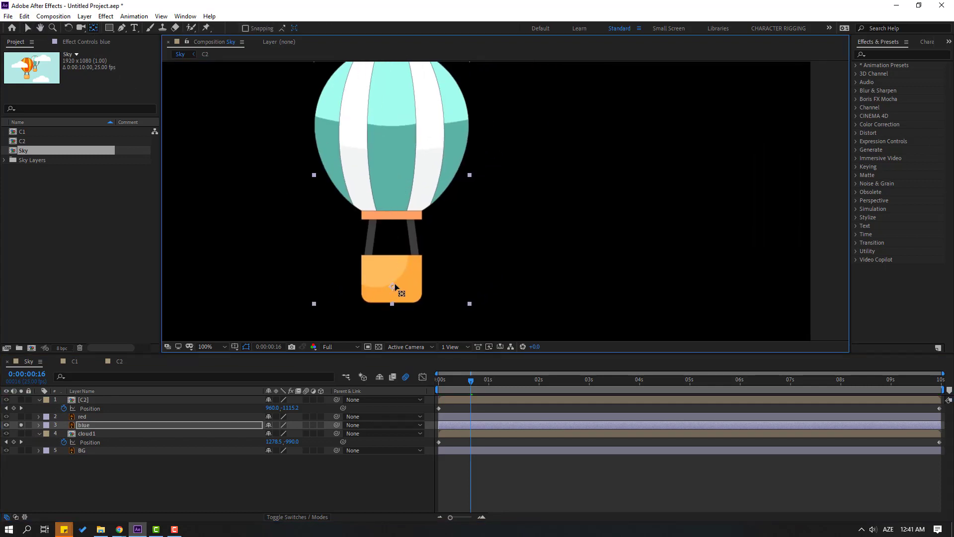
drag(395, 284, 394, 281)
click(27, 28)
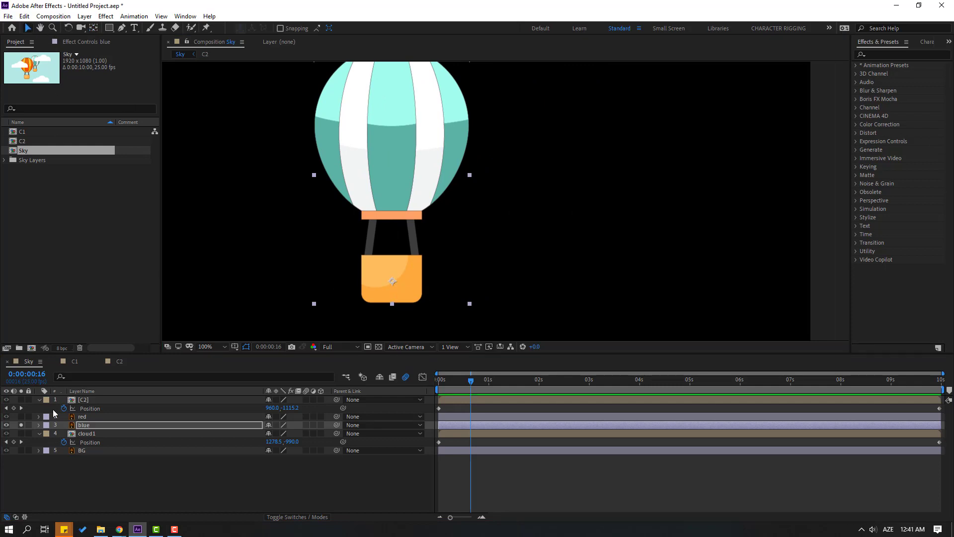
click(21, 425)
scroll(470, 264, down, 2)
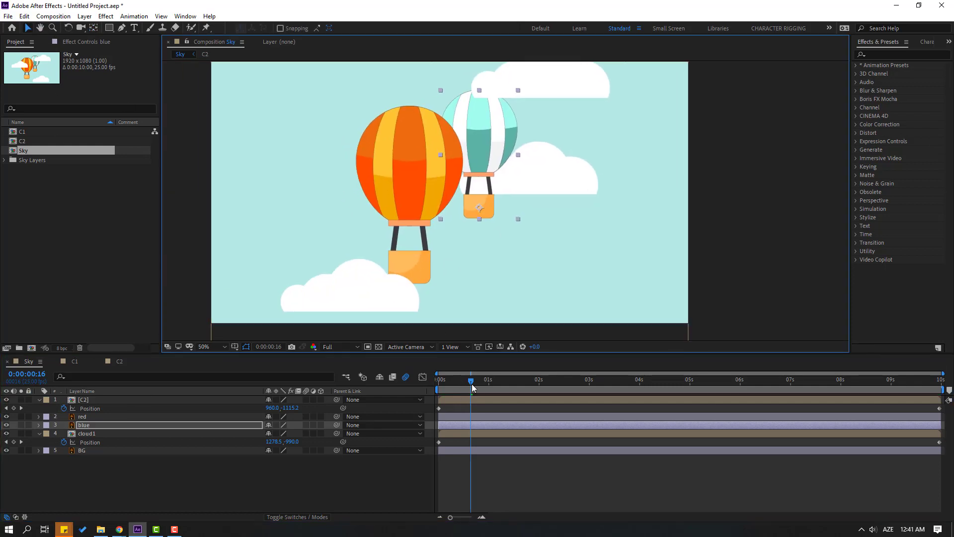
At the start of the timeline, reveal the Rotation properties of the red and blue balloon layers
drag(470, 381, 435, 382)
click(102, 417)
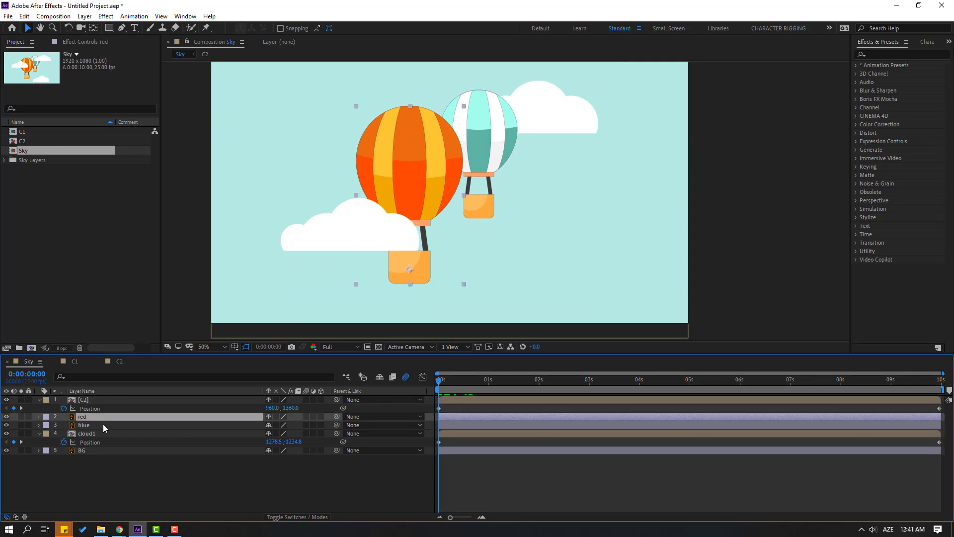
shift+click(103, 425)
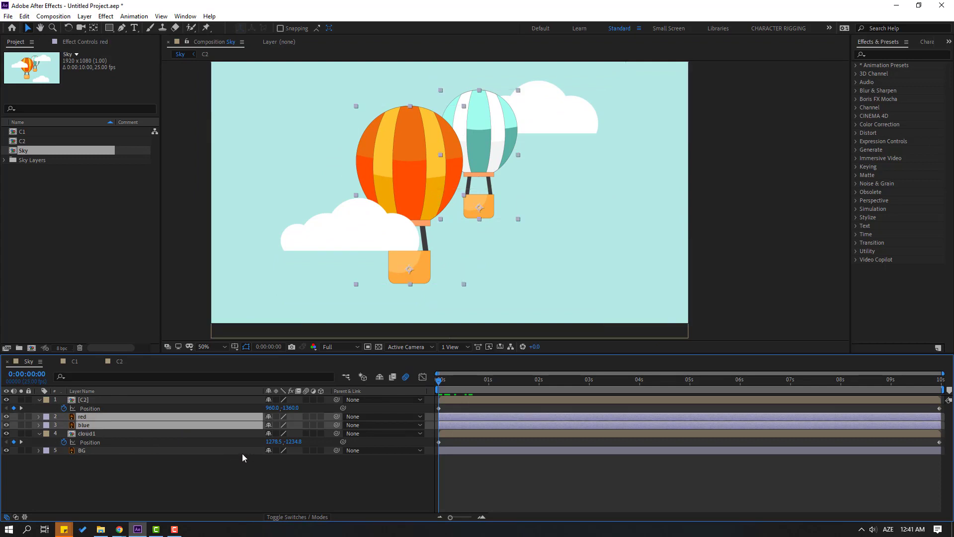
key(r)
key(F9)
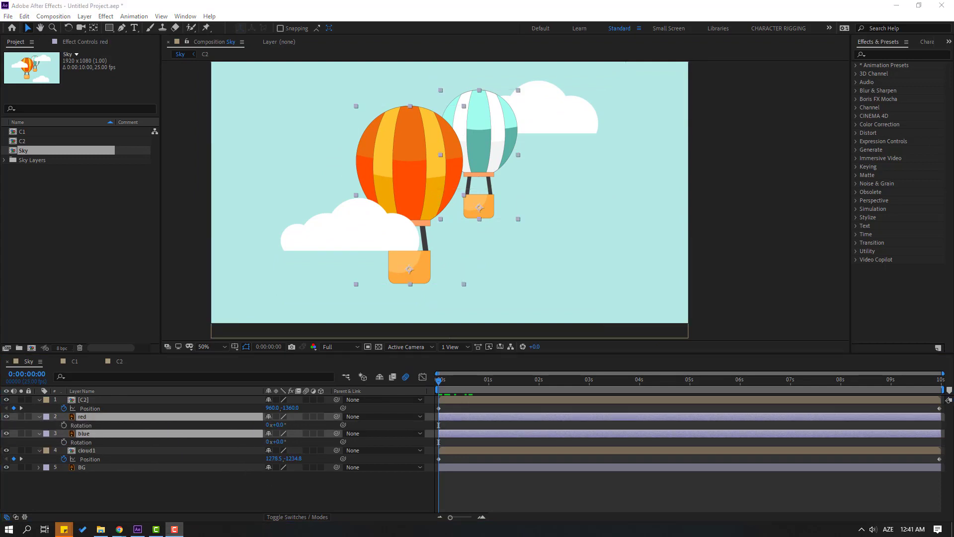
click(103, 492)
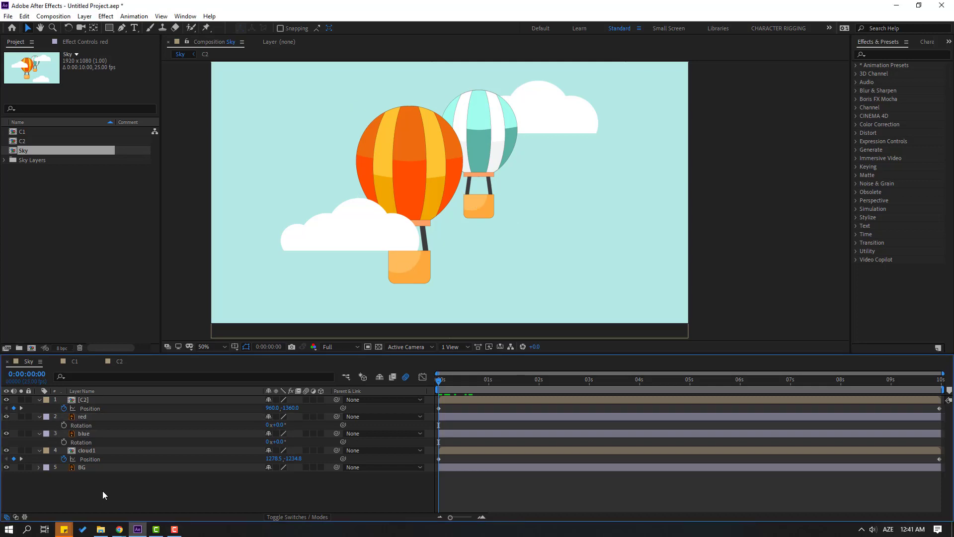
Add the expression wiggle(2,6) to the red layer's Rotation and preview the sway
alt+click(64, 426)
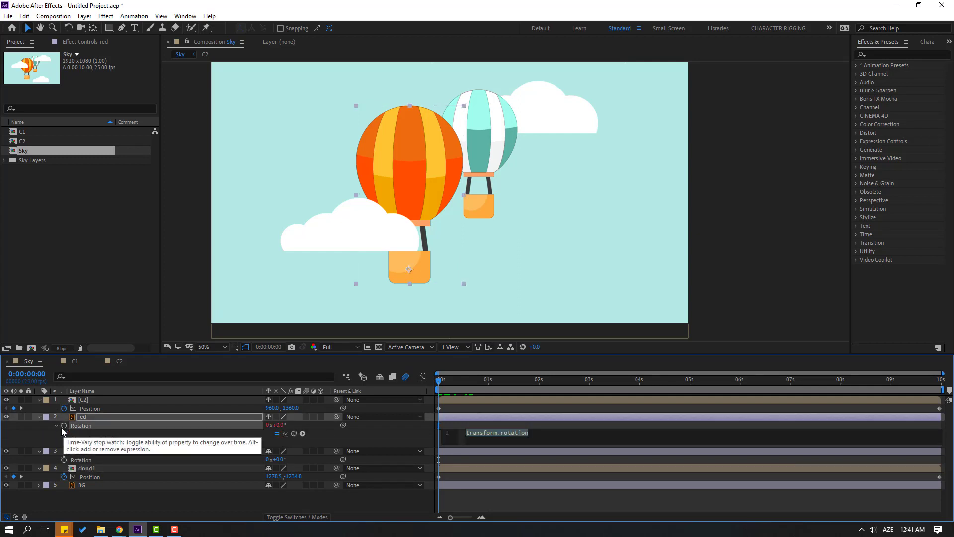
text(wiggle(2,6)
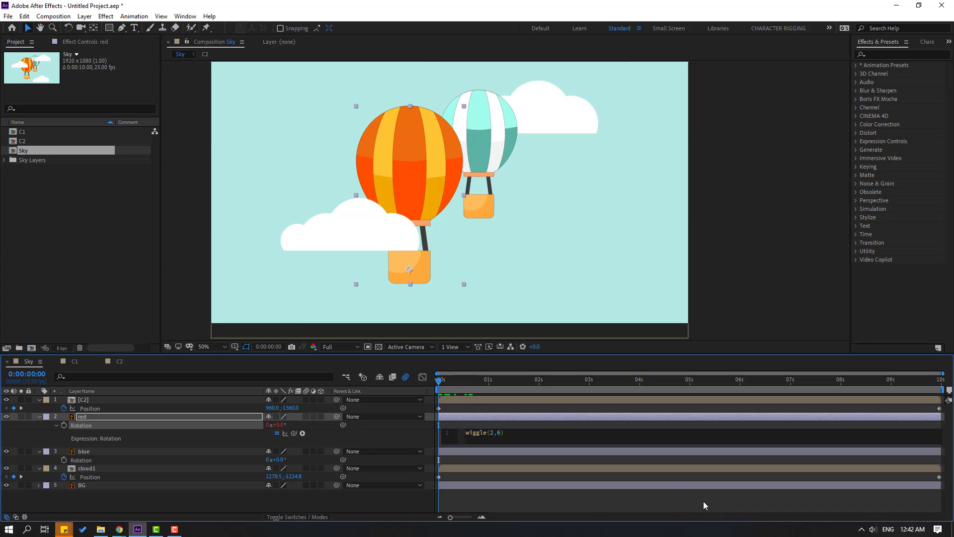
click(690, 502)
key(space)
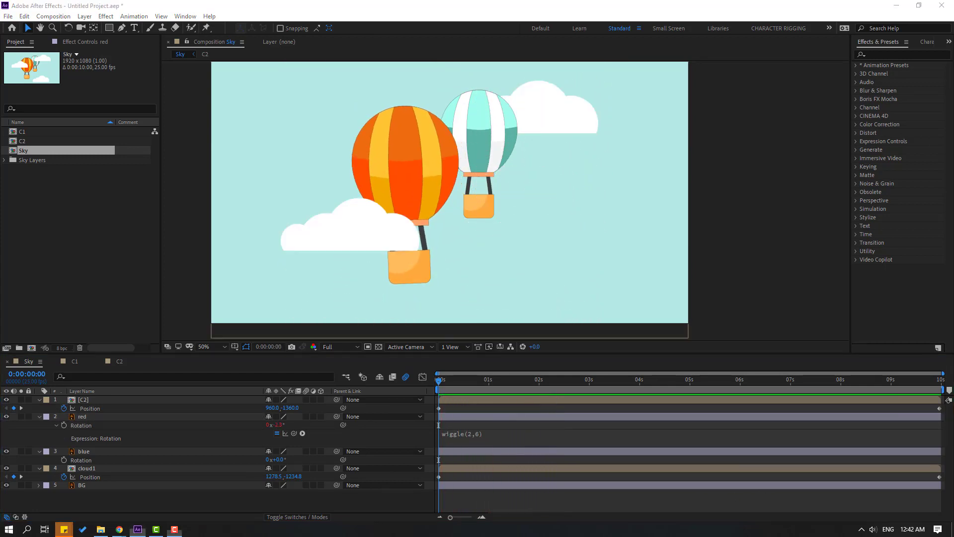
Change the red layer's Rotation expression to wiggle(1,6) and preview the animation
click(472, 435)
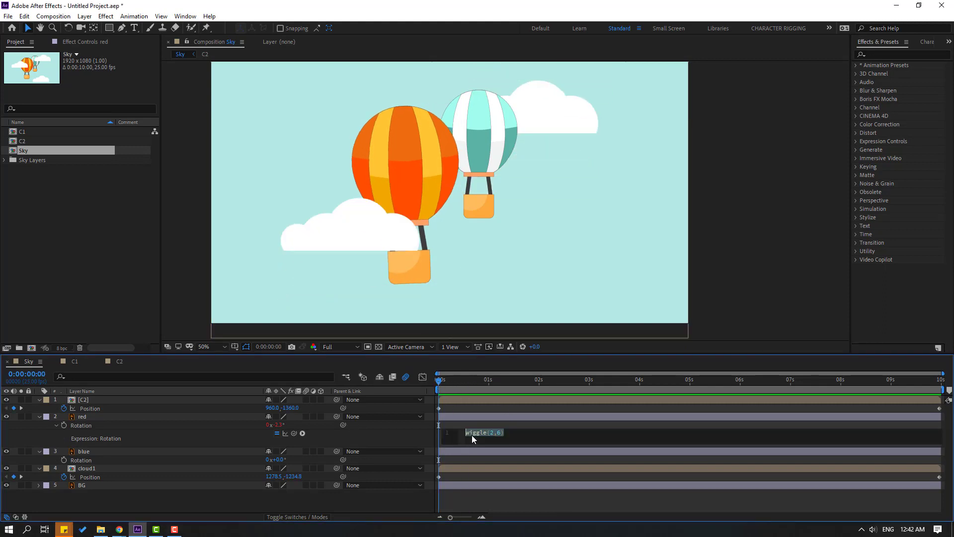
double_click(492, 433)
text(1)
click(506, 500)
key(space)
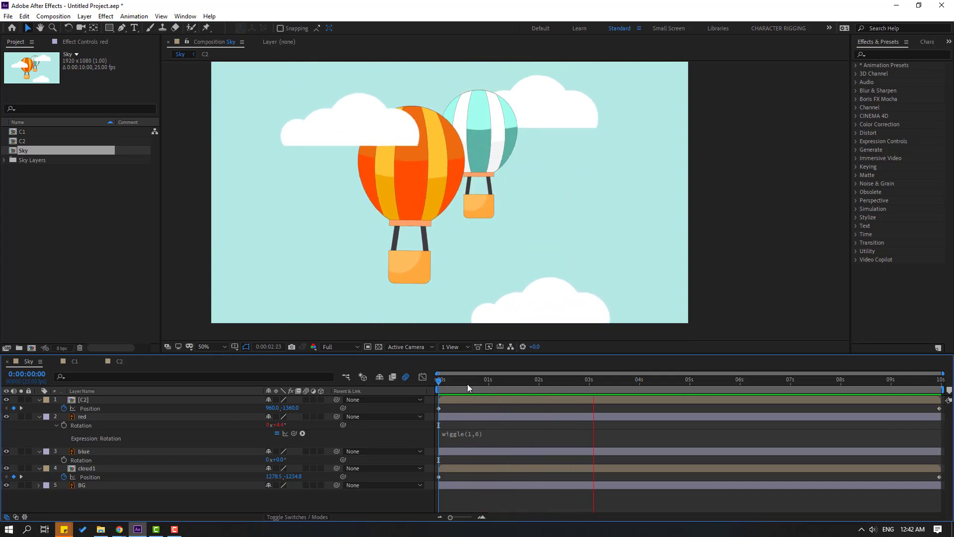
Copy the red layer's wiggle(1,6) expression to the blue layer's Rotation and preview both balloons
click(473, 436)
key(ctrl+c)
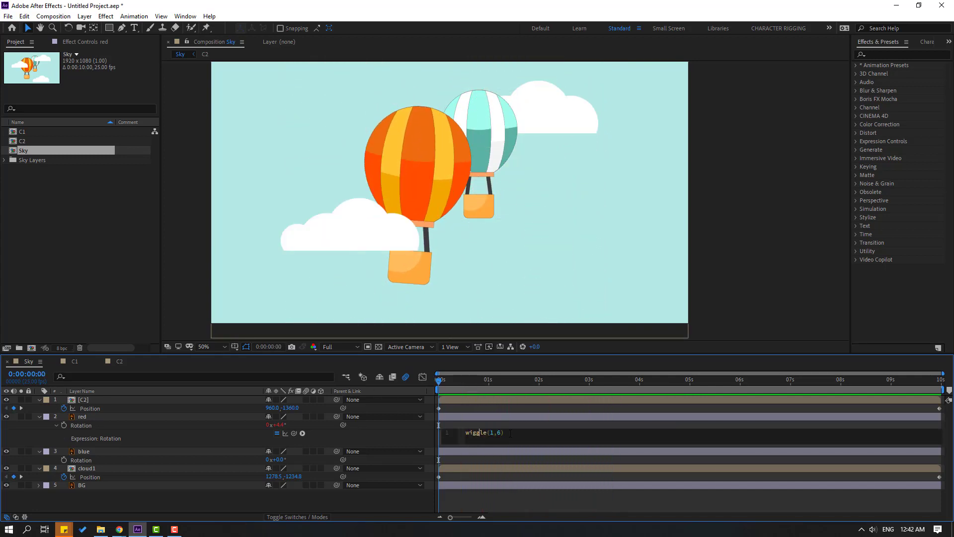
drag(510, 433, 472, 432)
click(82, 454)
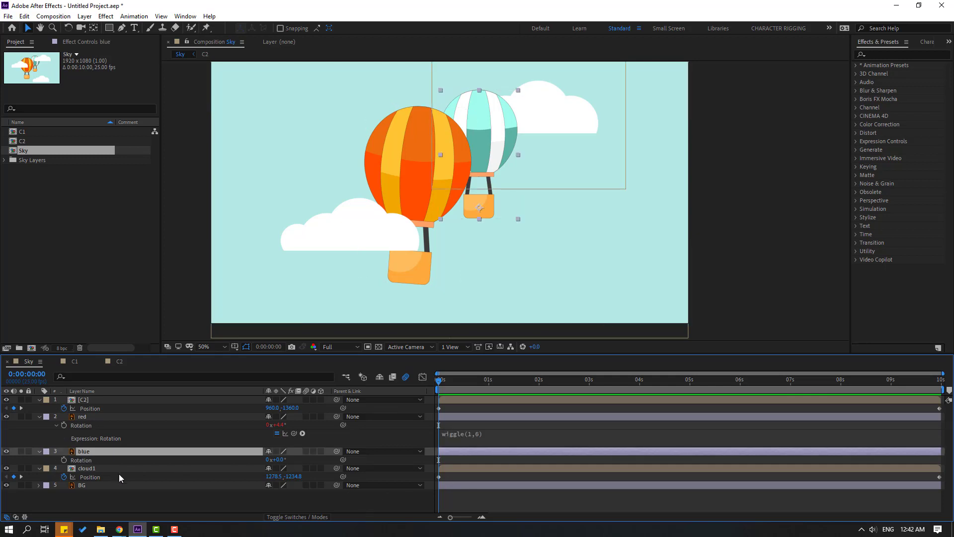
alt+click(64, 461)
key(ctrl+v)
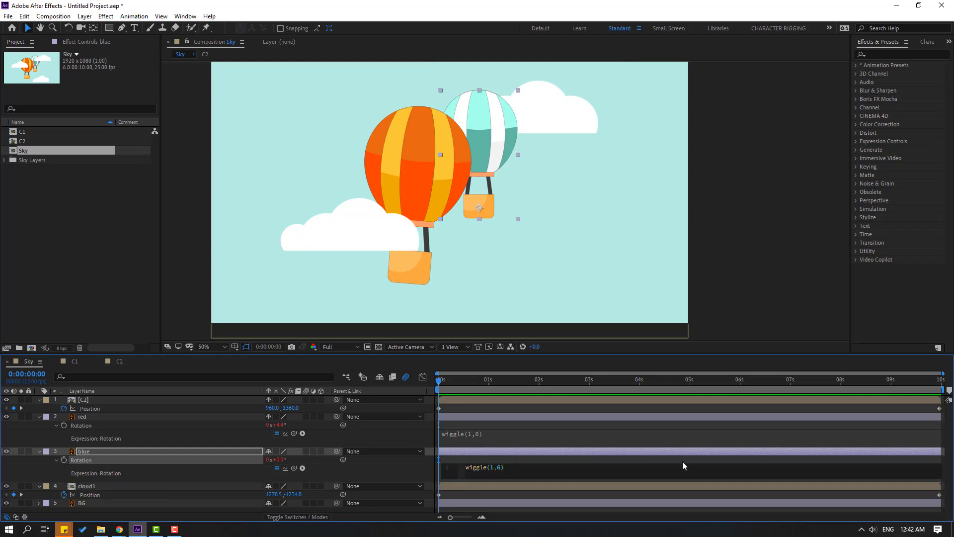
click(792, 462)
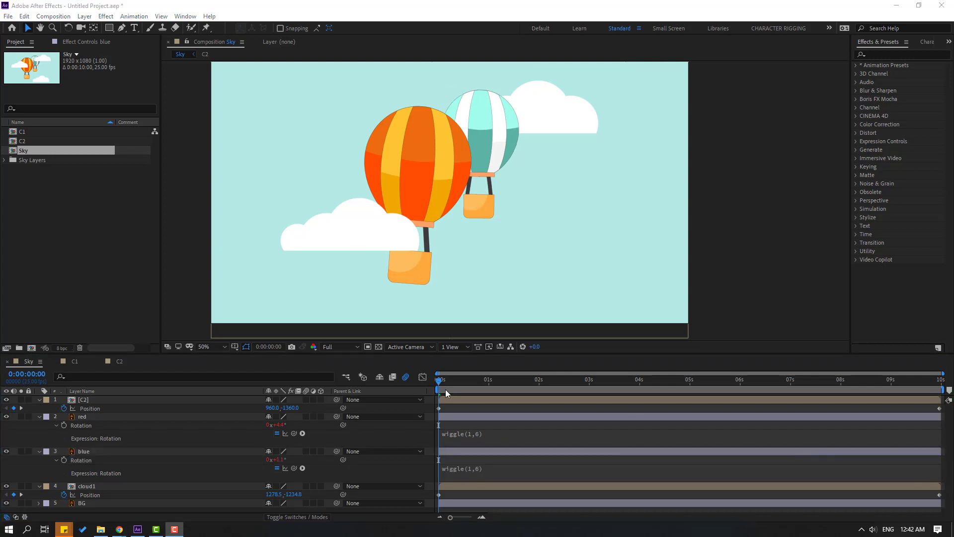
key(space)
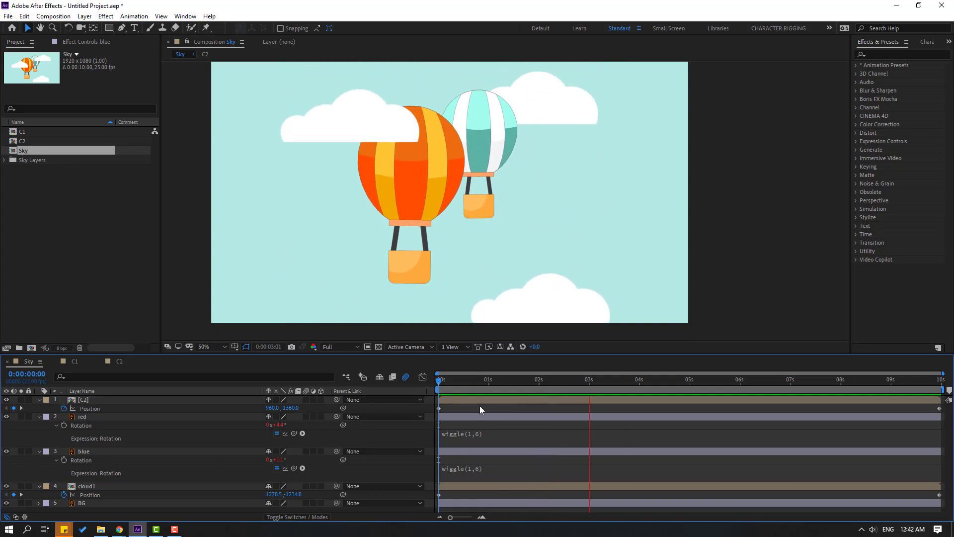
key(space)
Collapse the revealed properties of the red, blue and C2 layers
click(39, 417)
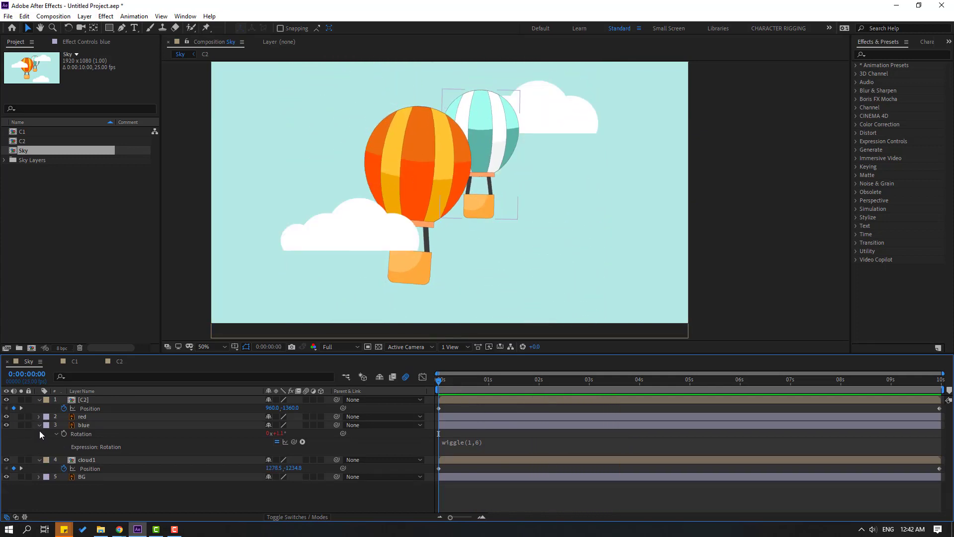
click(39, 425)
click(39, 400)
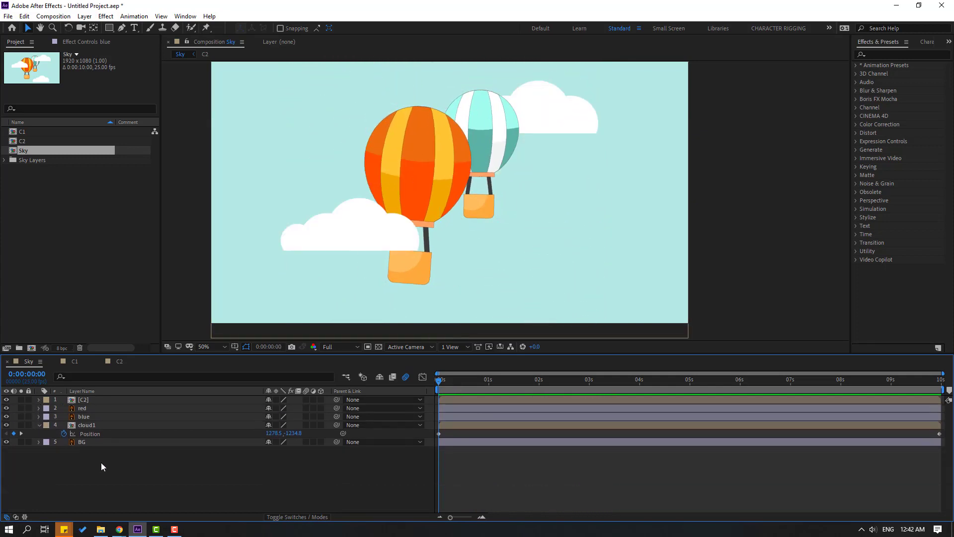
Apply Gaussian Blur to the C2 cloud layer with Blurriness 50.5 and preview from the start
click(84, 401)
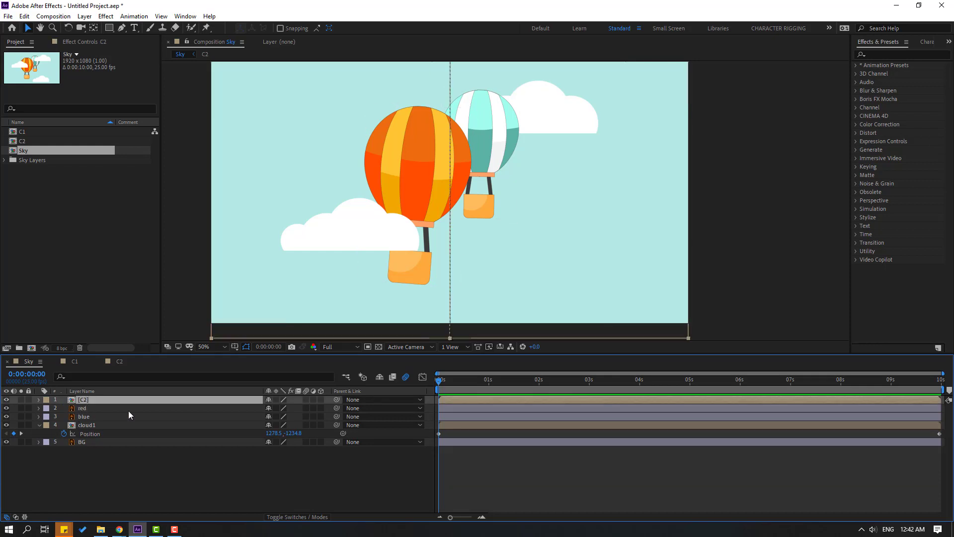
drag(452, 394, 494, 390)
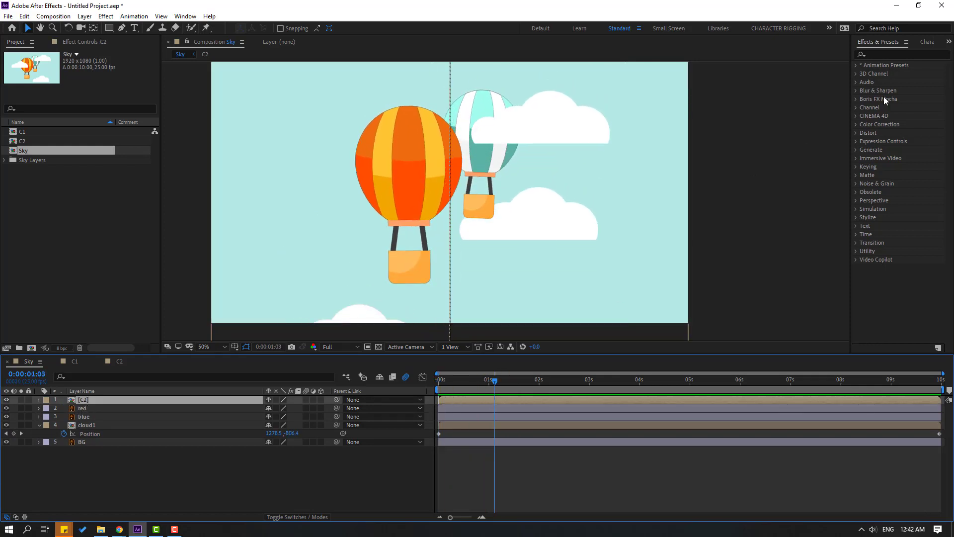
click(883, 53)
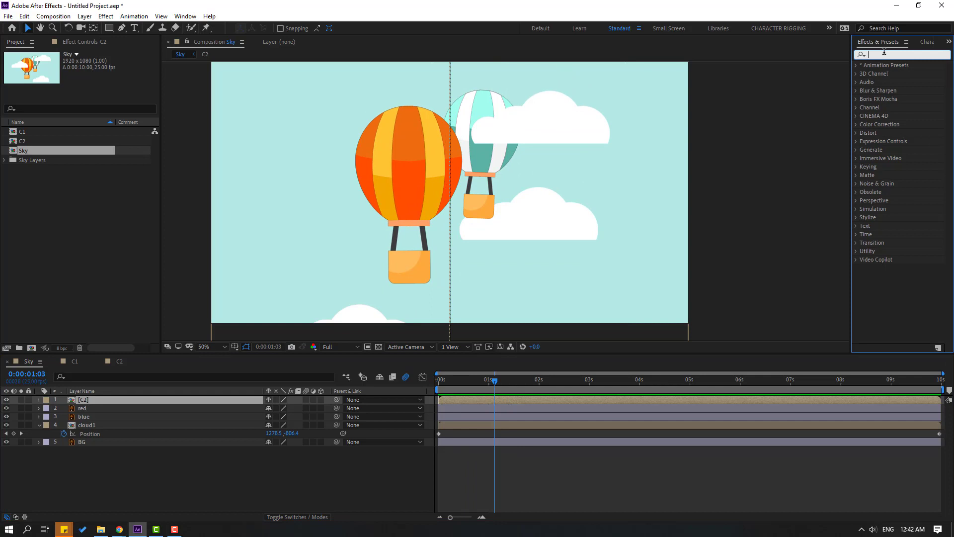
text(gaus)
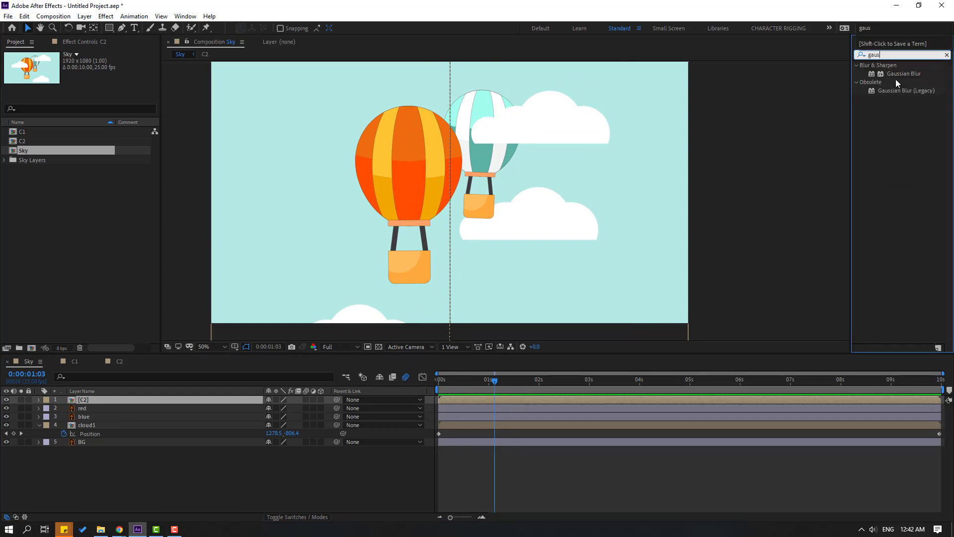
drag(890, 74, 85, 402)
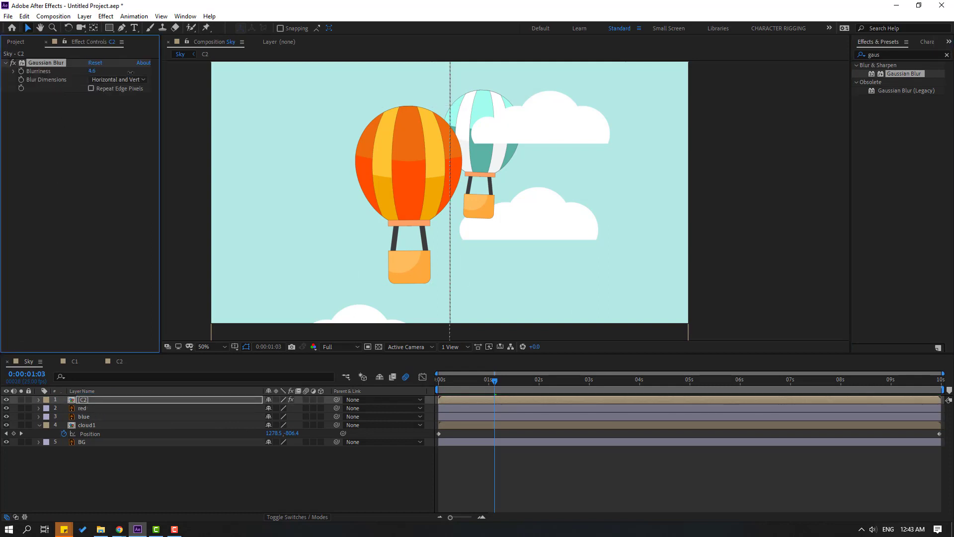
drag(208, 72, 320, 72)
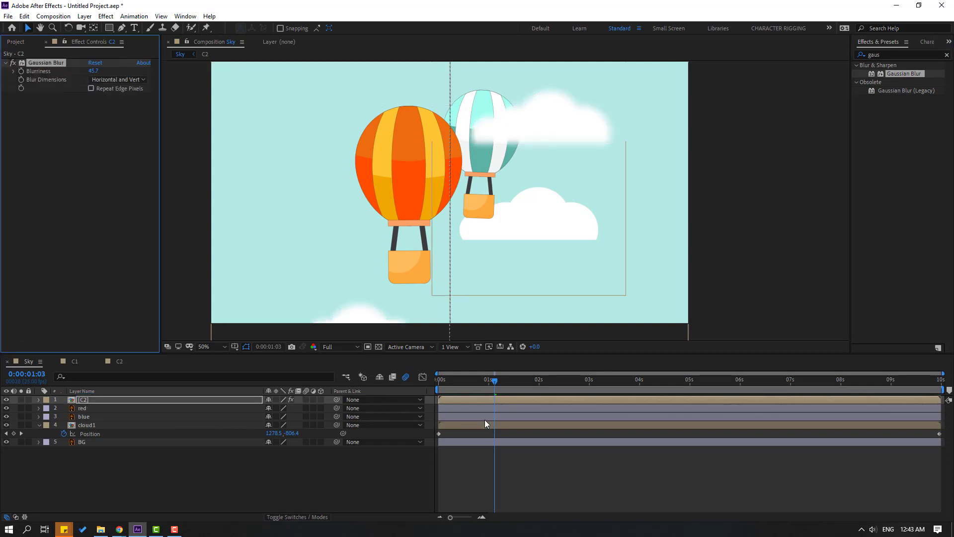
drag(464, 380, 426, 385)
key(space)
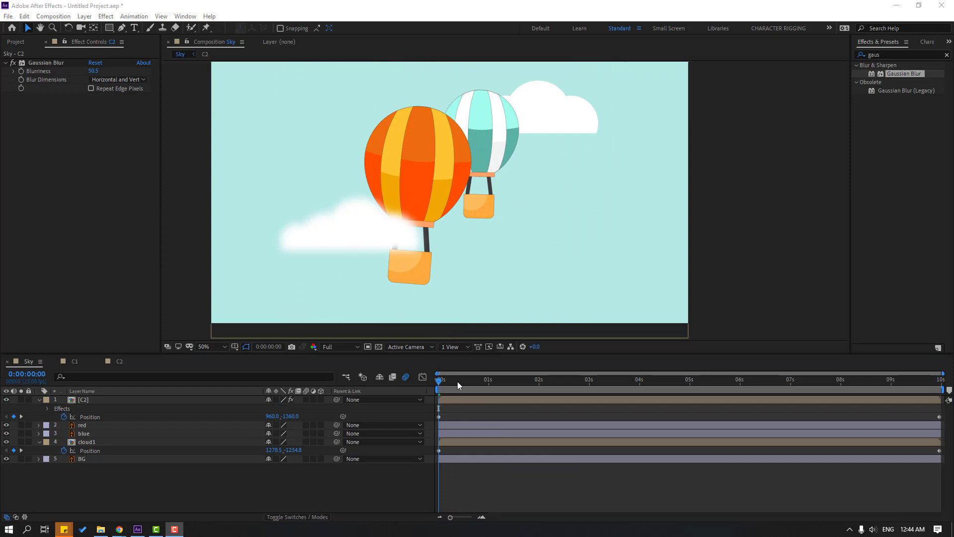
drag(445, 382, 440, 385)
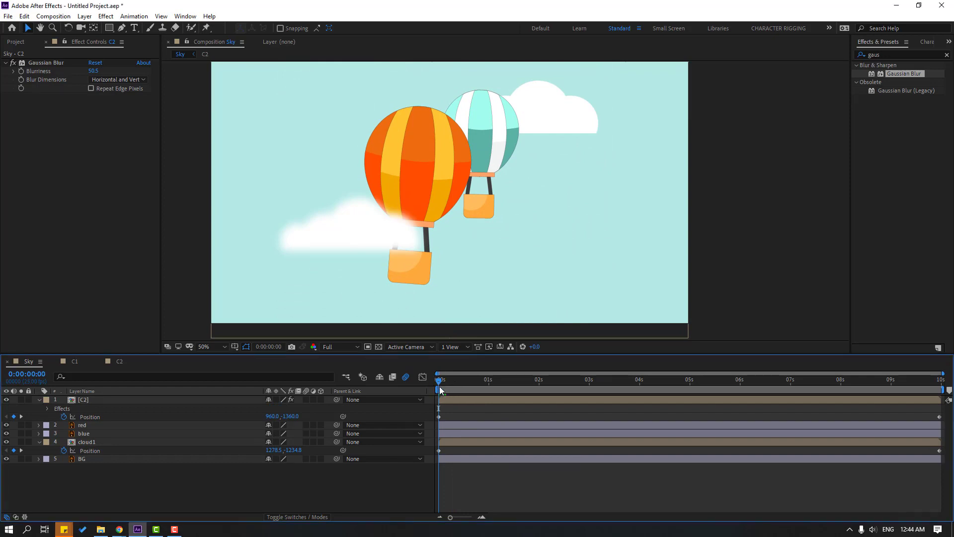
Apply Gaussian Blur to the blue balloon layer with a Blurriness of about 39.7
drag(899, 73, 88, 433)
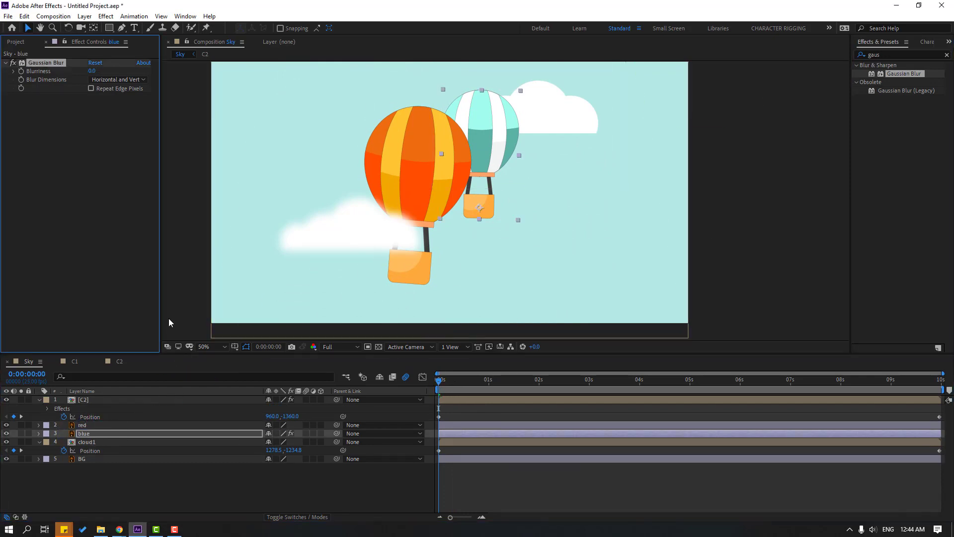
drag(91, 71, 289, 61)
drag(222, 66, 278, 66)
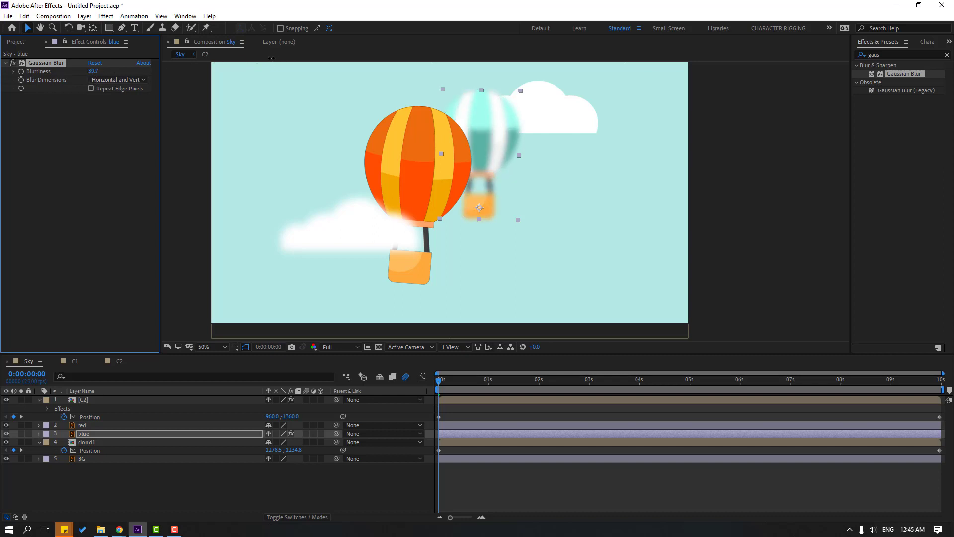
Duplicate the blue balloon's Gaussian Blur and place the balloon, scaled to 62%, at the left edge of the sky
key(ctrl+d)
drag(497, 163, 230, 186)
key(s)
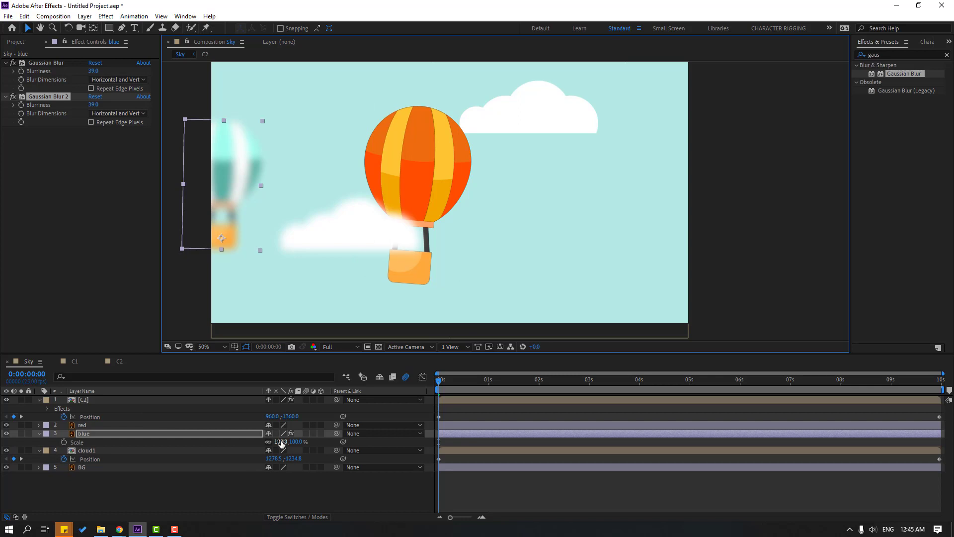
drag(281, 443, 263, 442)
Duplicate the blue balloon layer and place the copy in the composition's lower-right corner at 48% scale
key(ctrl+d)
drag(219, 226, 668, 288)
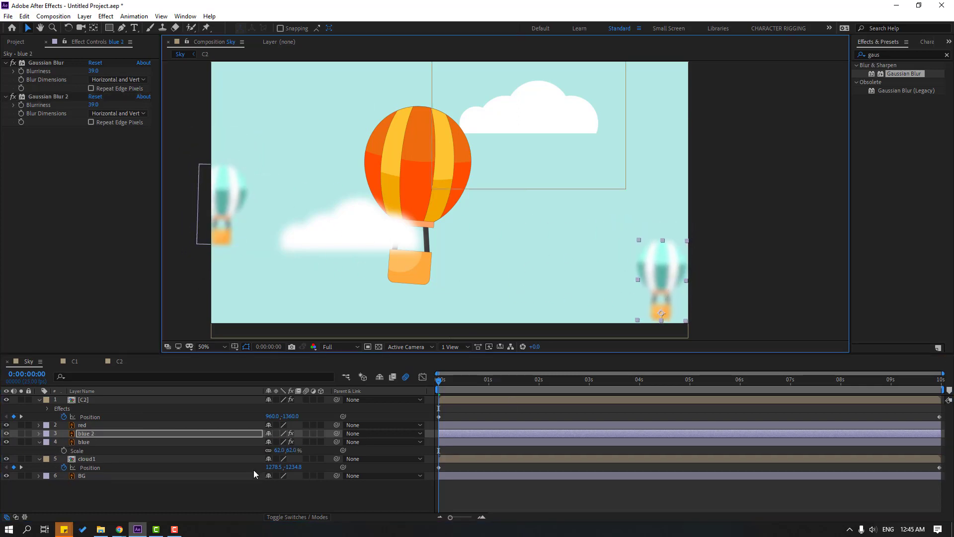
key(s)
drag(279, 442, 272, 442)
Duplicate the small lower-right balloon and place the copy at the upper right of the sky at 89% scale
key(ctrl+d)
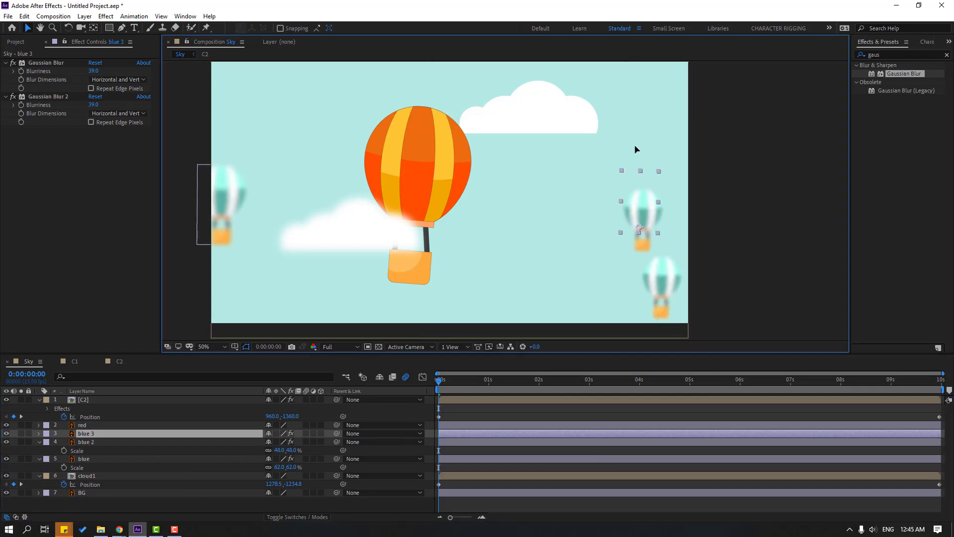
drag(662, 284, 629, 116)
key(s)
drag(279, 442, 295, 437)
Apply Hue/Saturation to the blue 3 balloon layer with Colorize enabled and Colorize Hue at 252°
click(888, 53)
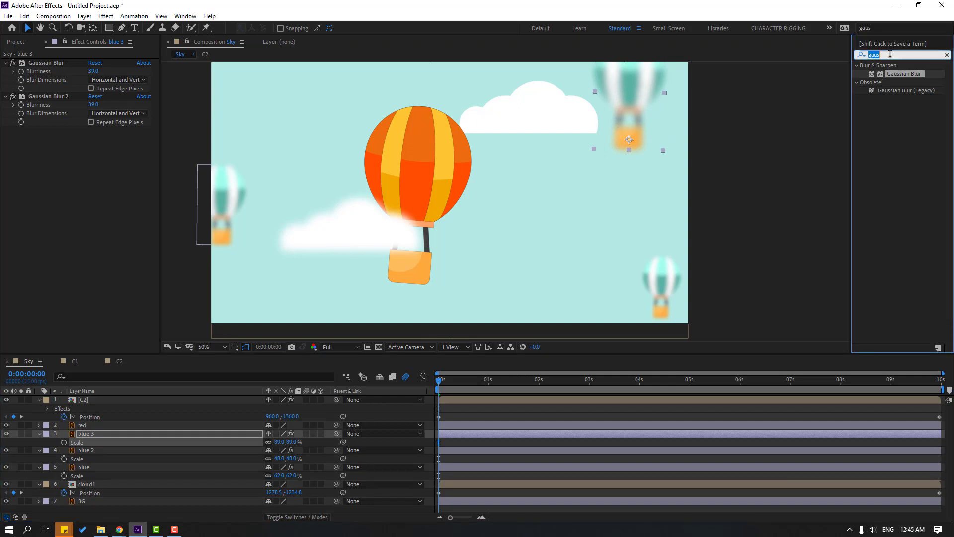
text(hue)
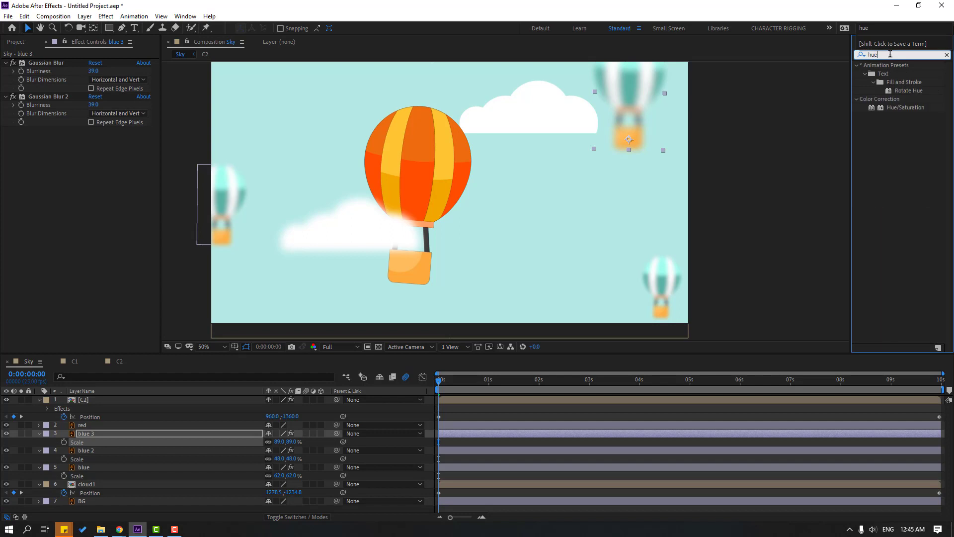
drag(903, 108, 94, 435)
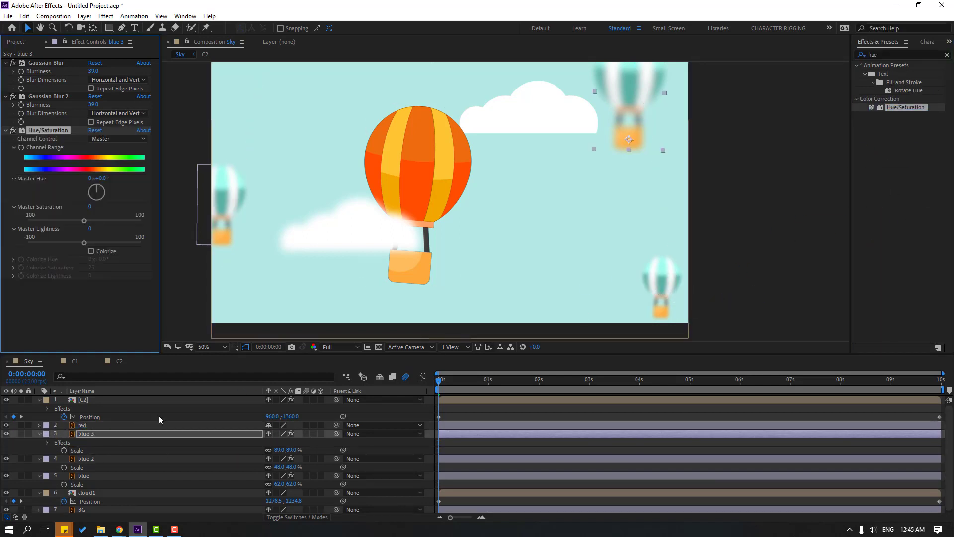
click(91, 251)
drag(111, 259, 209, 242)
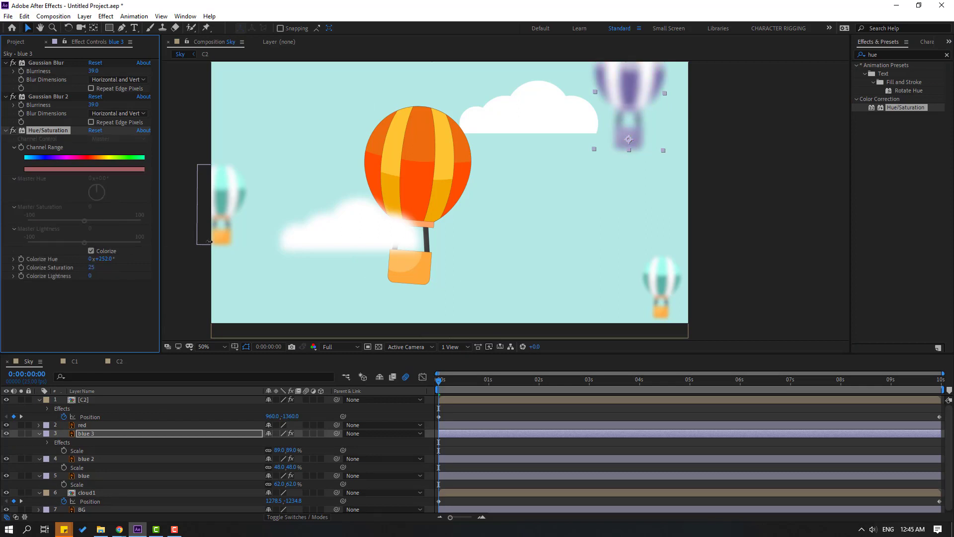
Apply Hue/Saturation to the blue 2 balloon layer with Colorize enabled, Colorize Hue -135° and Colorize Saturation 56
scroll(145, 458, down, 1)
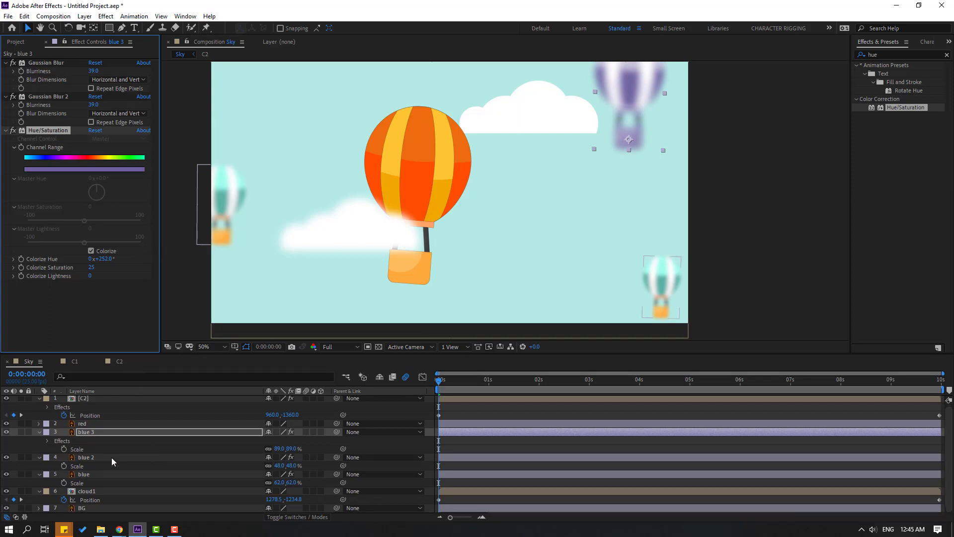
click(85, 458)
drag(907, 109, 93, 457)
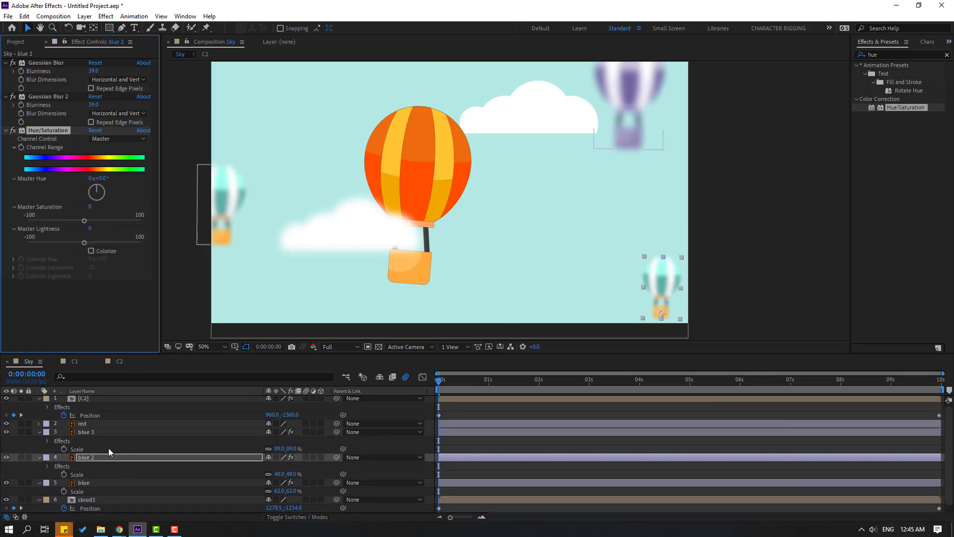
click(91, 251)
drag(104, 268, 40, 264)
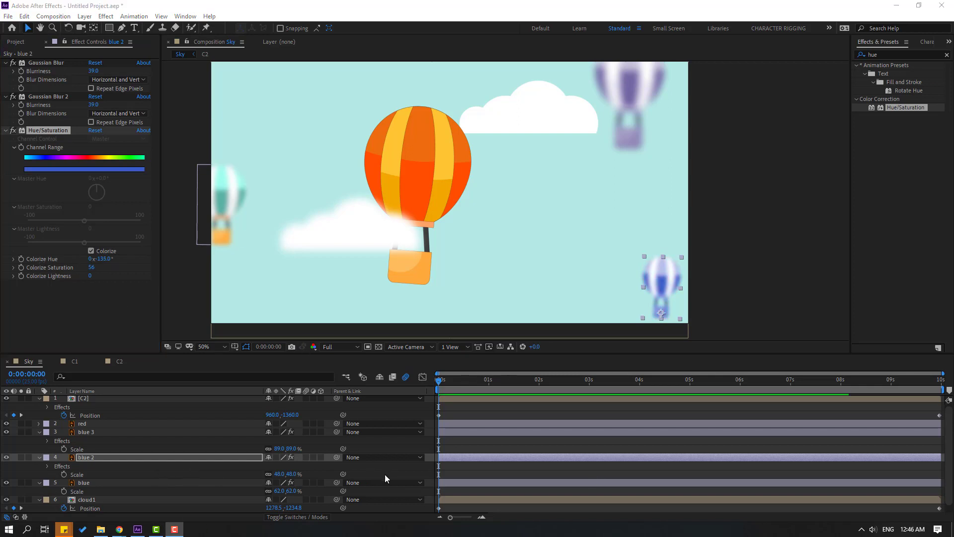
Animate the blue 2 balloon rising by keyframing Position from the first frame to Y 738.7 at 0:00:09:24
click(85, 461)
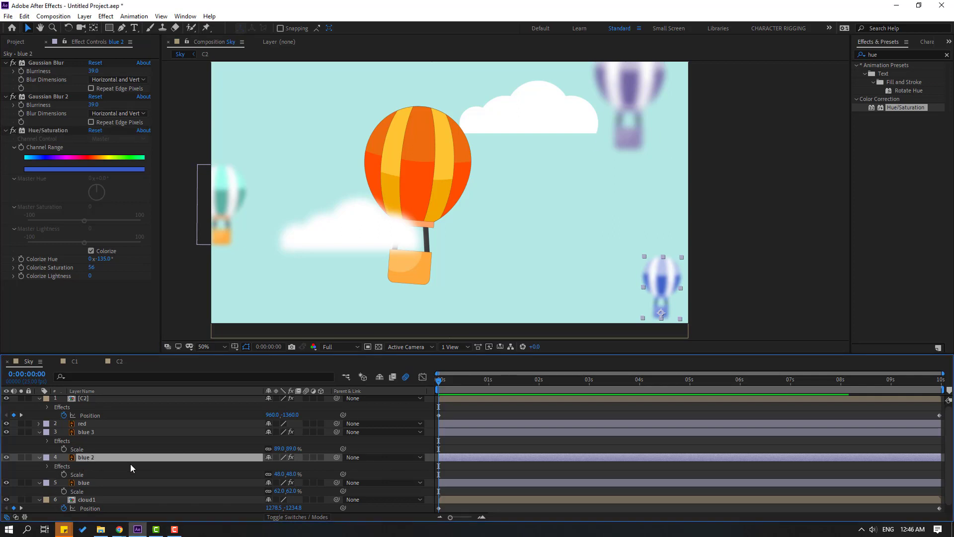
key(p)
click(63, 465)
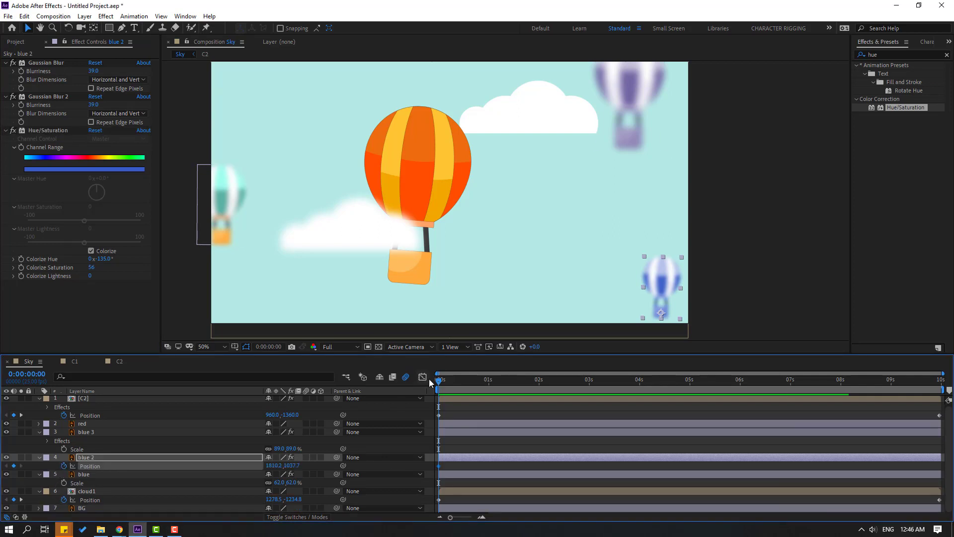
drag(439, 379, 941, 380)
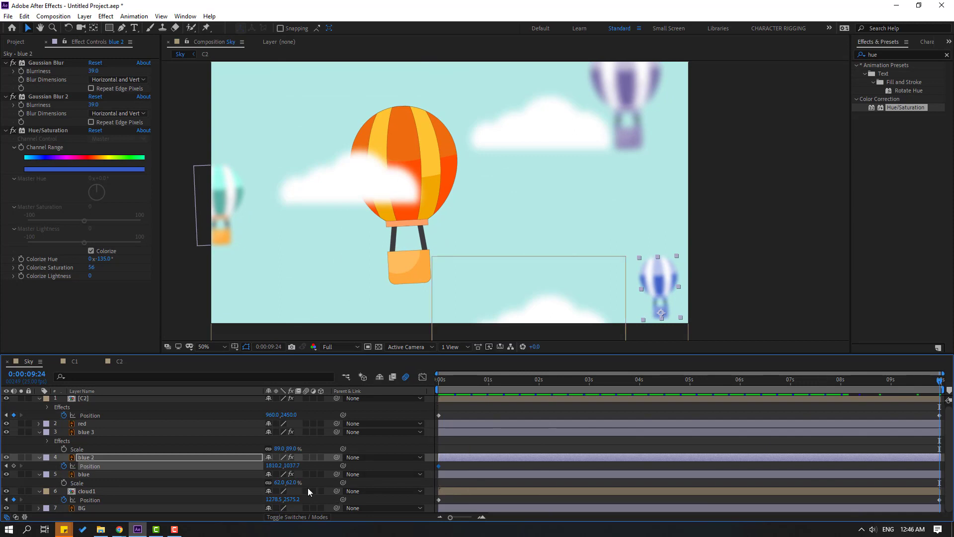
drag(291, 466, 132, 486)
Keyframe the blue 3 balloon's Position from the first frame to Y 143.7 at 0:00:09:24 and preview the motion
drag(895, 382, 192, 437)
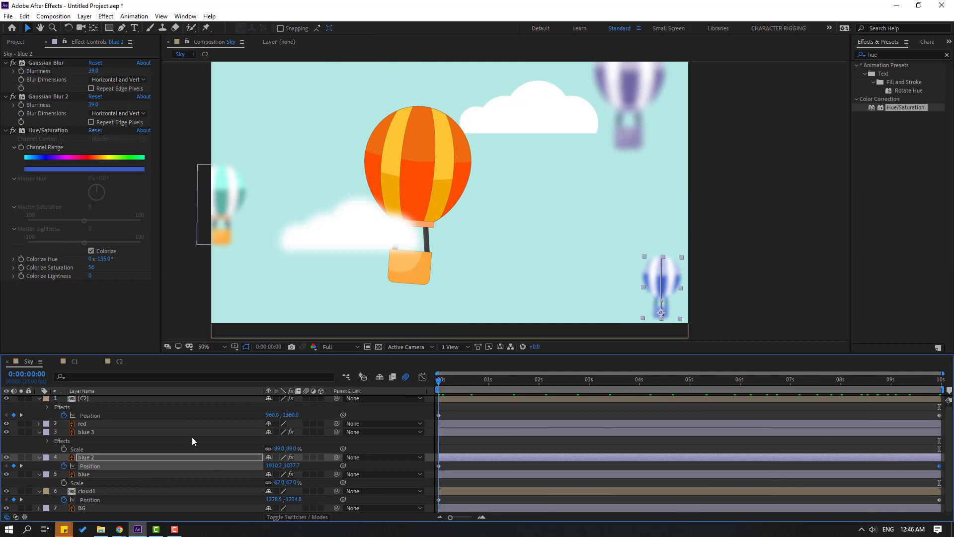
click(85, 432)
key(p)
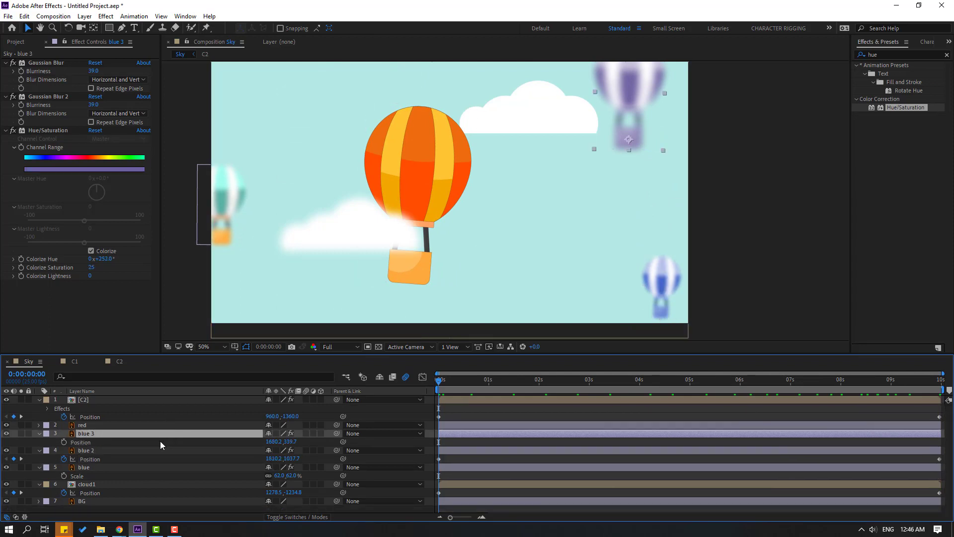
click(63, 443)
drag(442, 383, 951, 393)
drag(291, 441, 190, 444)
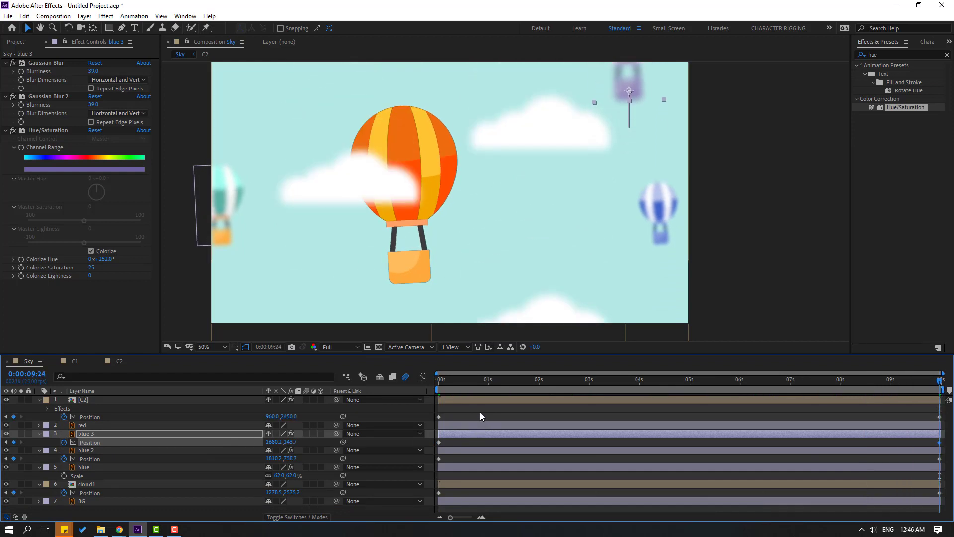
key(space)
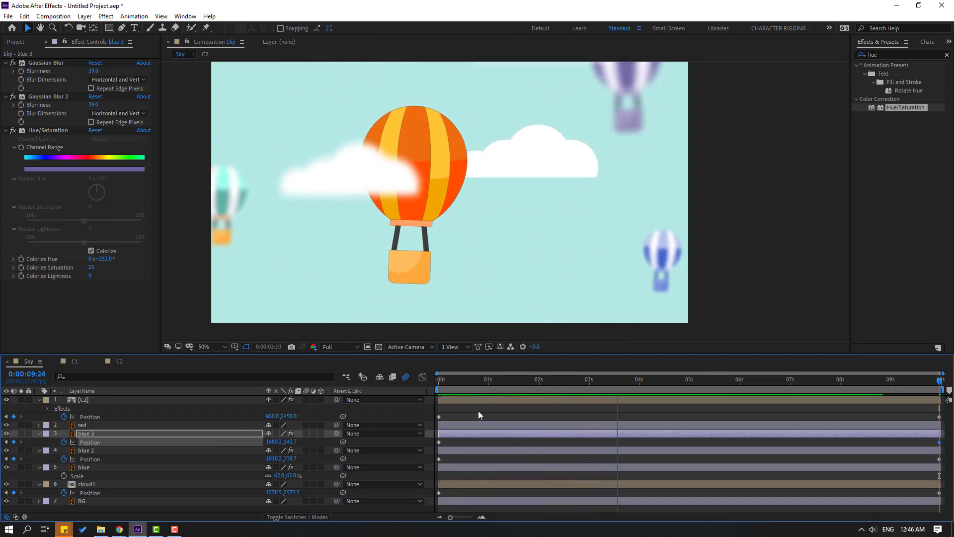
Keyframe the blue balloon's Position from the first frame to Y 456.7 and slightly further left at 0:00:09:24, and preview
drag(481, 381, 303, 392)
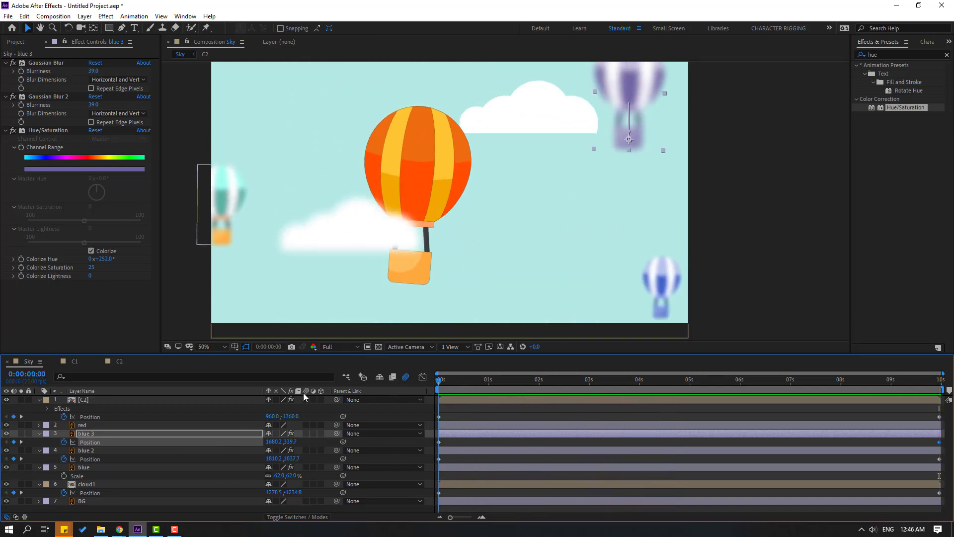
click(204, 195)
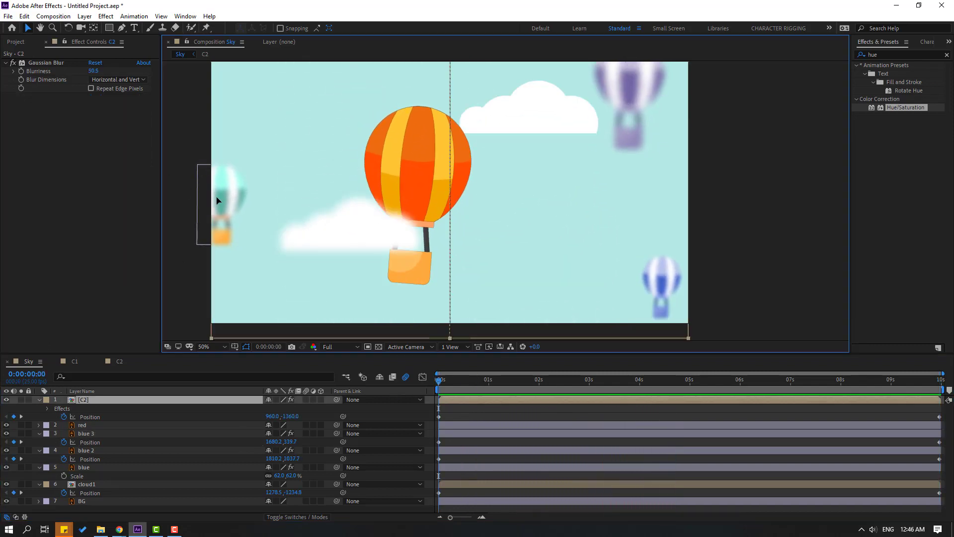
click(88, 468)
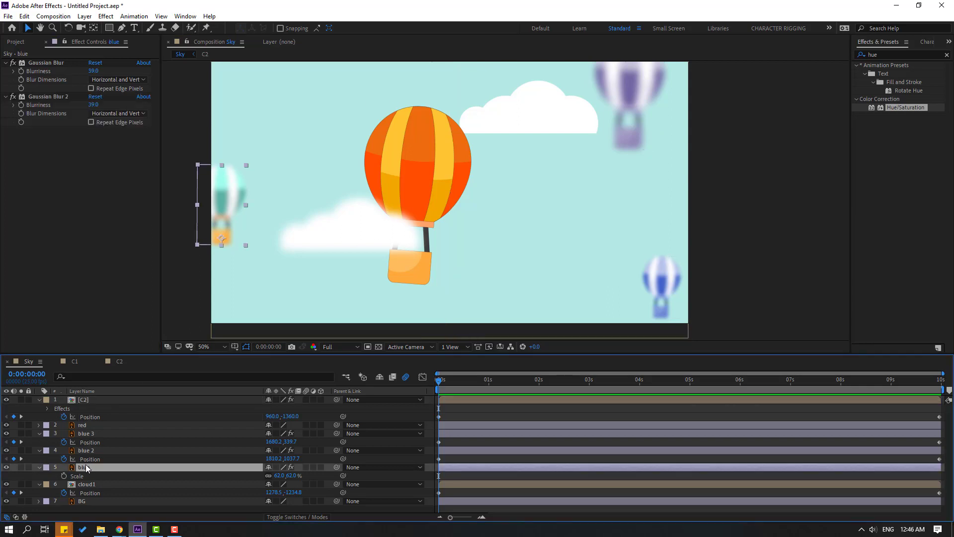
key(p)
click(63, 476)
key(End)
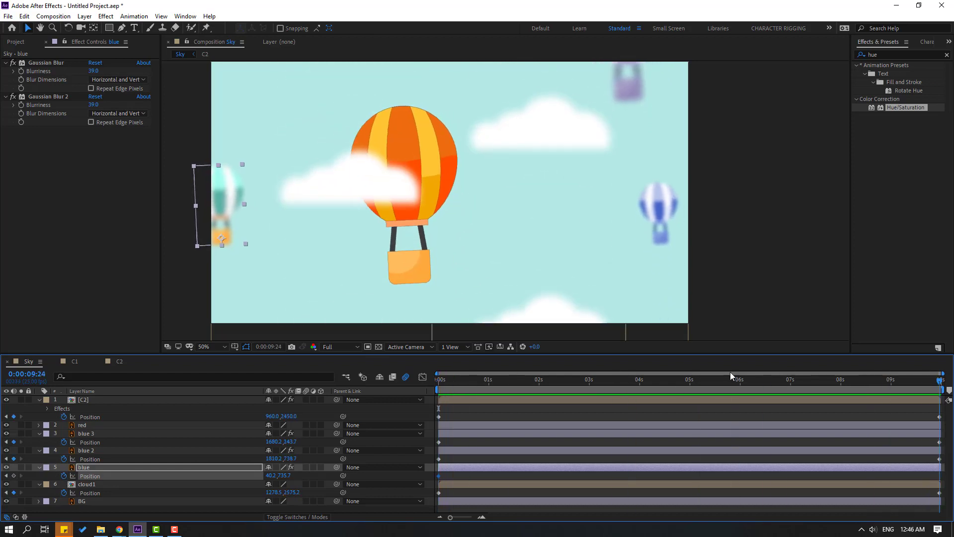
drag(282, 476, 133, 476)
drag(271, 477, 363, 482)
key(space)
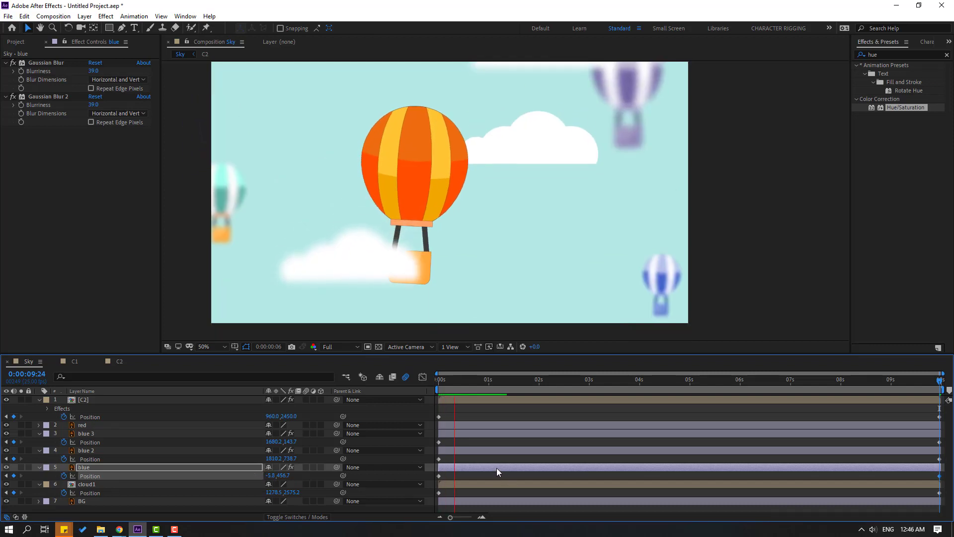